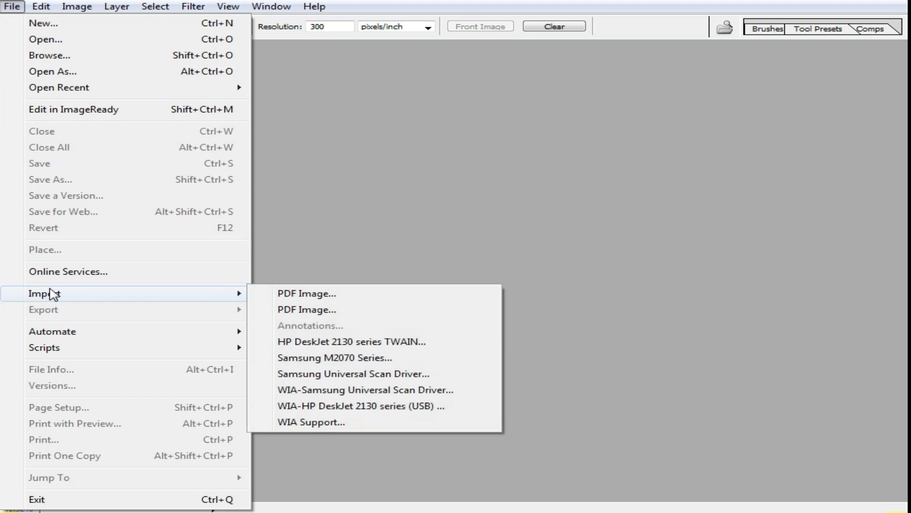
Step: Scan the photo sheet as a color picture through the WIA-HP DeskJet 2130 series (USB) import source
mouse_move(66, 300)
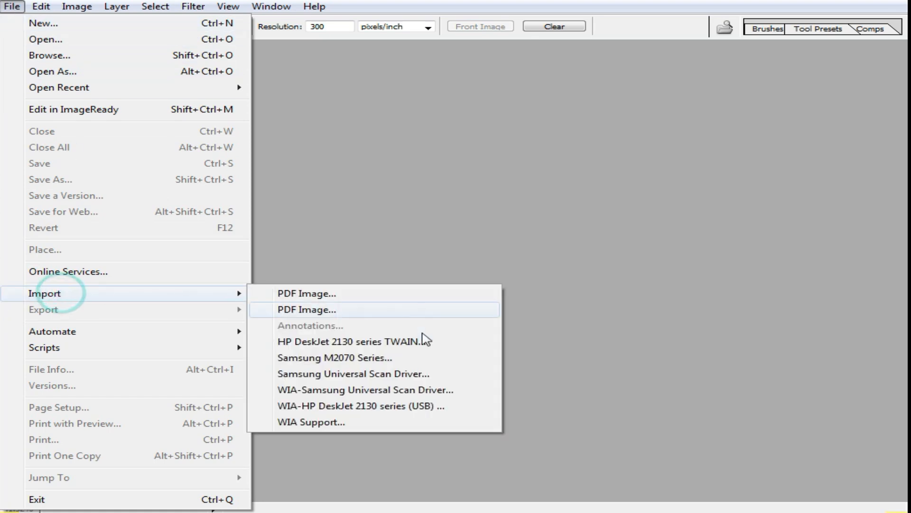
left_click(378, 406)
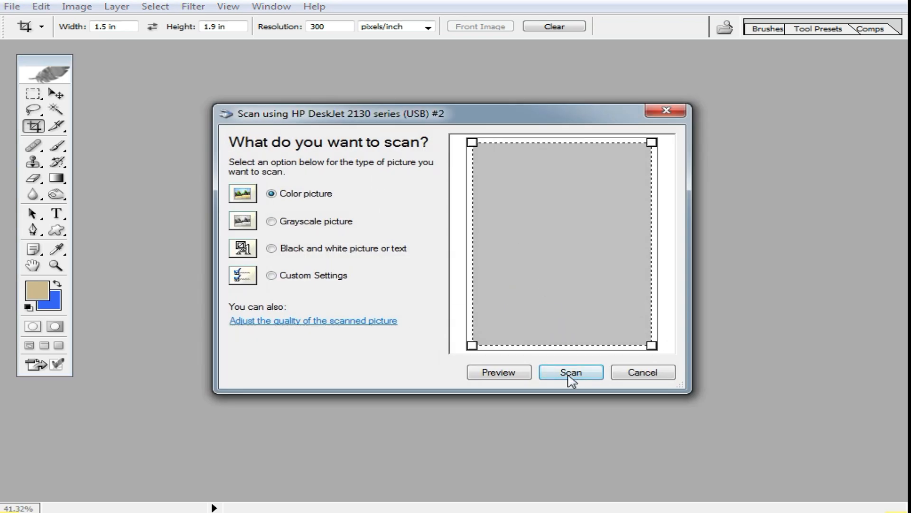
left_click(569, 373)
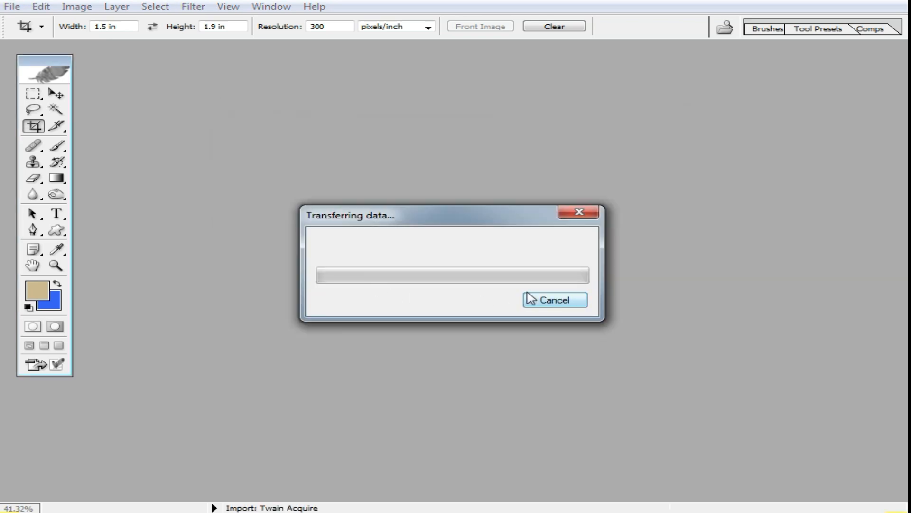
Step: Maximize the Untitled-1.jpg sheet and examine the individual portraits on it
left_click_drag(174, 50, 488, 105)
double_click(488, 104)
scroll(419, 157, "up", 4)
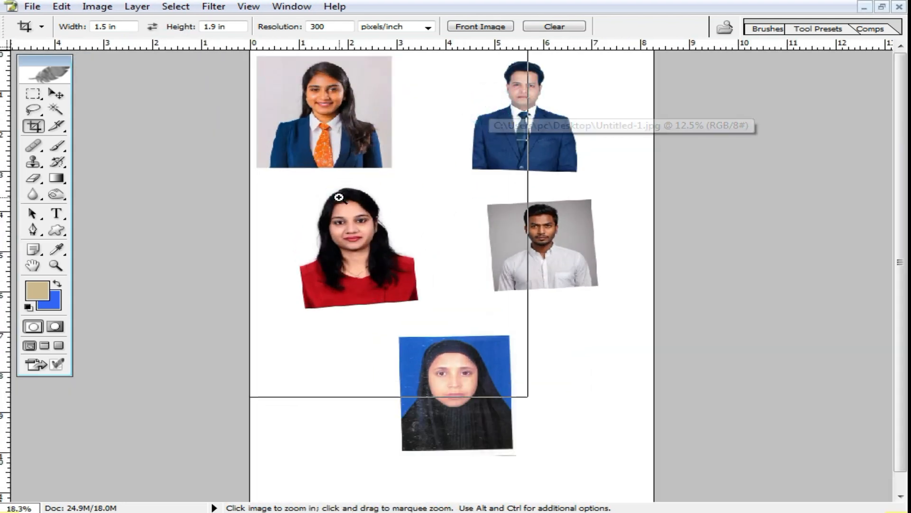
scroll(339, 197, "up", 6)
scroll(588, 302, "down", 9)
scroll(540, 276, "up", 6)
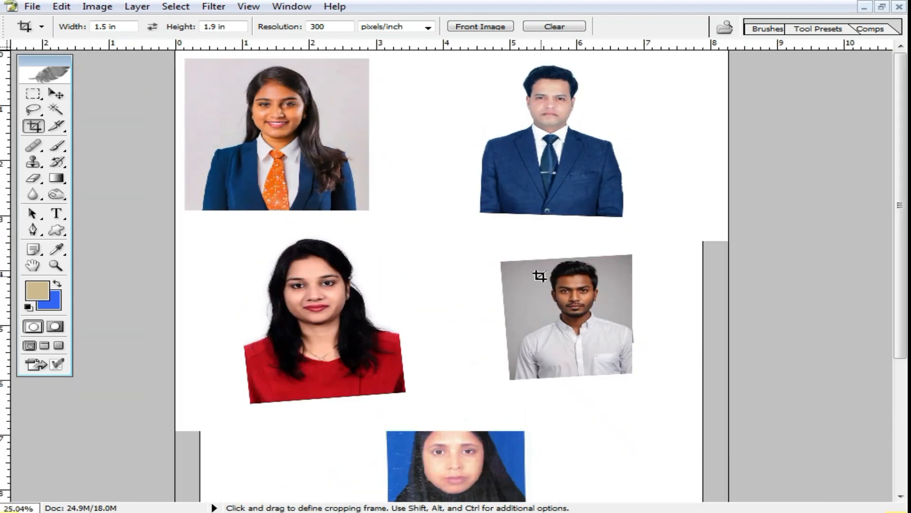
scroll(540, 276, "up", 1)
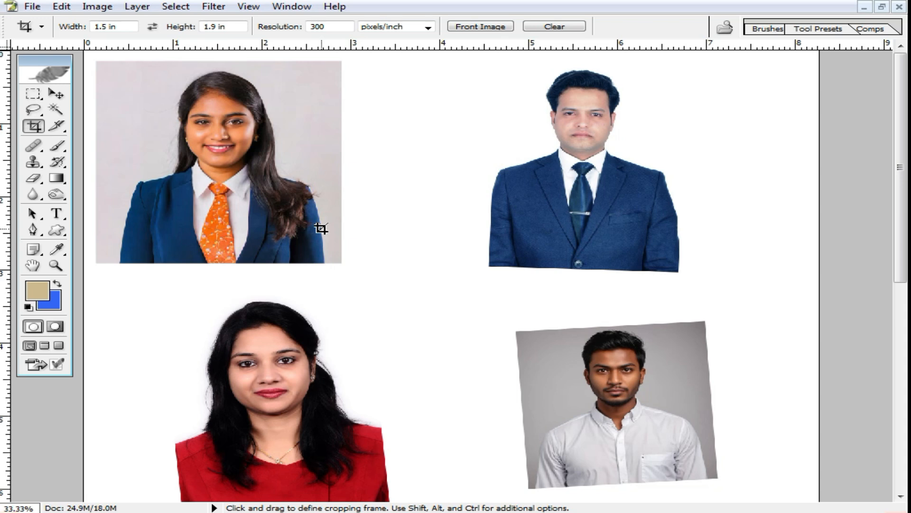
scroll(548, 322, "down", 5)
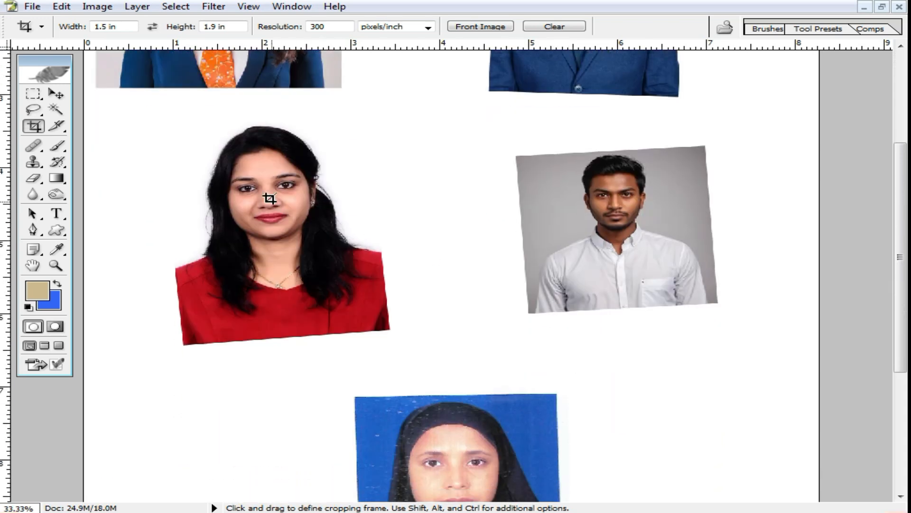
Step: Try to crop the portrait of the woman in red to 1.5 x 1.9 in at 300 pixels/inch, adjusting the frame around it
left_click_drag(161, 122, 362, 325)
left_click_drag(412, 358, 423, 350)
left_click_drag(289, 270, 306, 280)
key("Return")
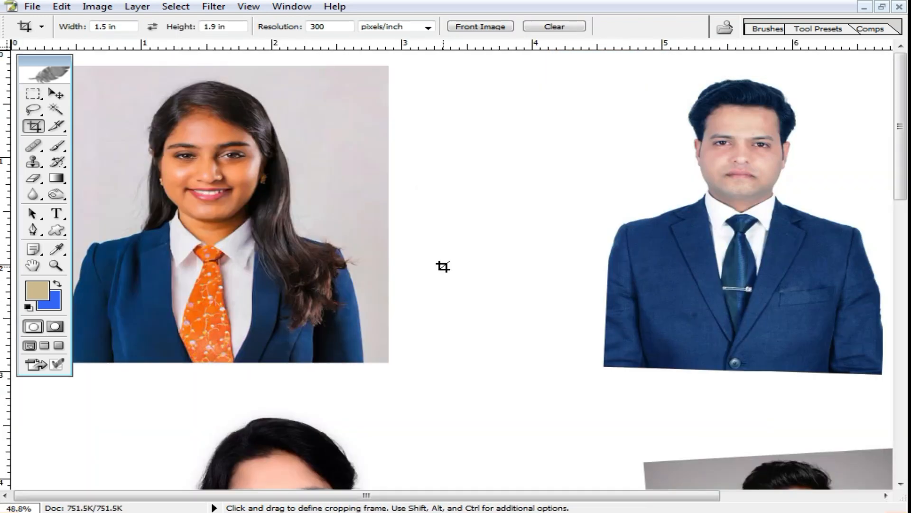
Step: Split the whole sheet into separate, straightened images with the Crop and Straighten Photos automation
left_click(477, 255, "ctrl+alt")
left_click(465, 260, "ctrl+alt")
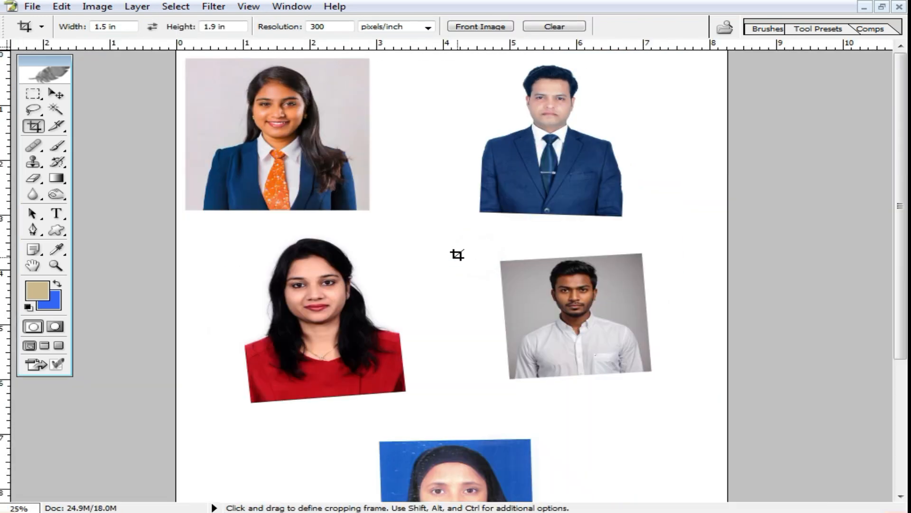
scroll(521, 263, "down", 1)
scroll(484, 272, "down", 2)
scroll(399, 239, "up", 4)
left_click(33, 6)
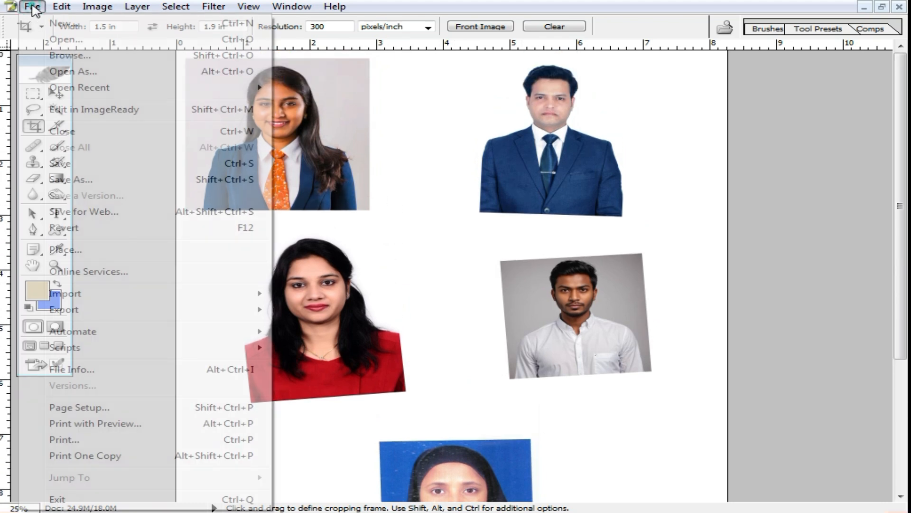
mouse_move(88, 339)
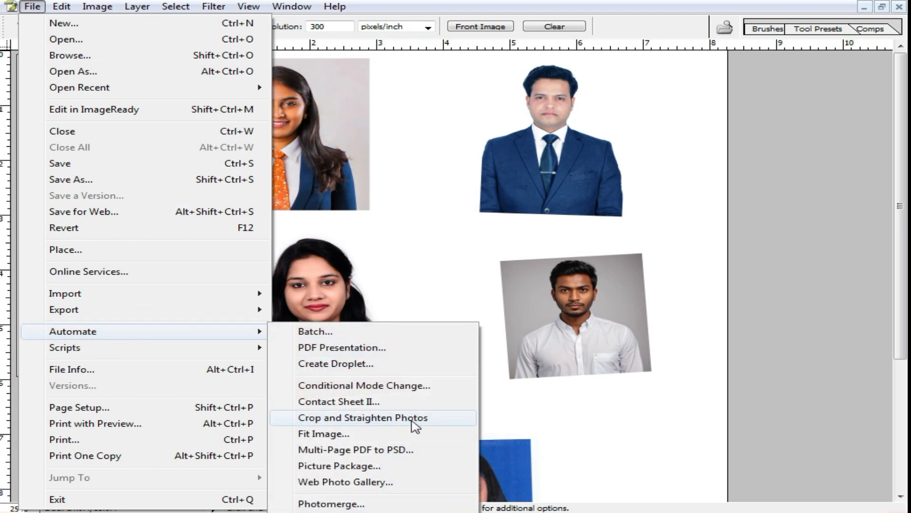
left_click(365, 418)
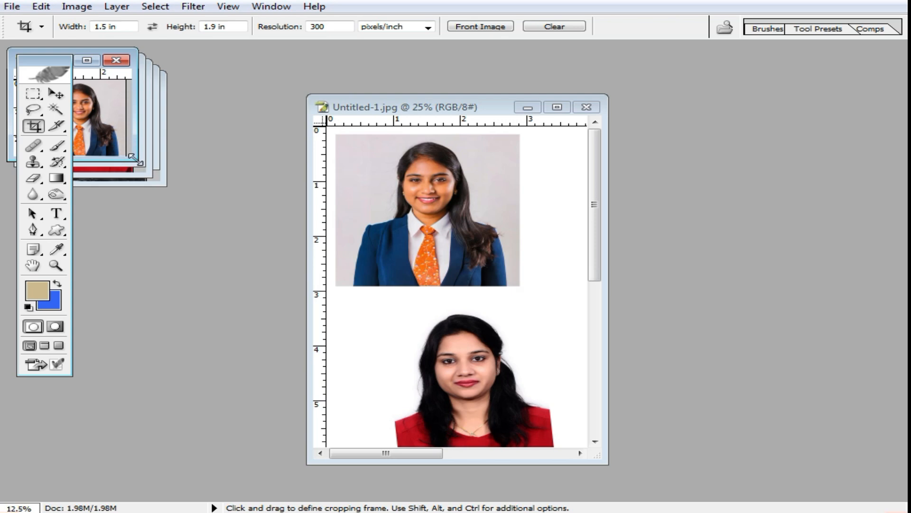
Step: Enlarge the window of the separated portrait with the orange tie and move it away from the stacked windows
left_click_drag(136, 159, 560, 418)
scroll(372, 52, "up", 9)
left_click_drag(305, 62, 588, 238)
Step: Enlarge the window of the separated portrait of the man in the blue suit, zoom in and move it off the stack
left_click(98, 128)
left_click_drag(138, 163, 515, 392)
scroll(383, 242, "up", 7)
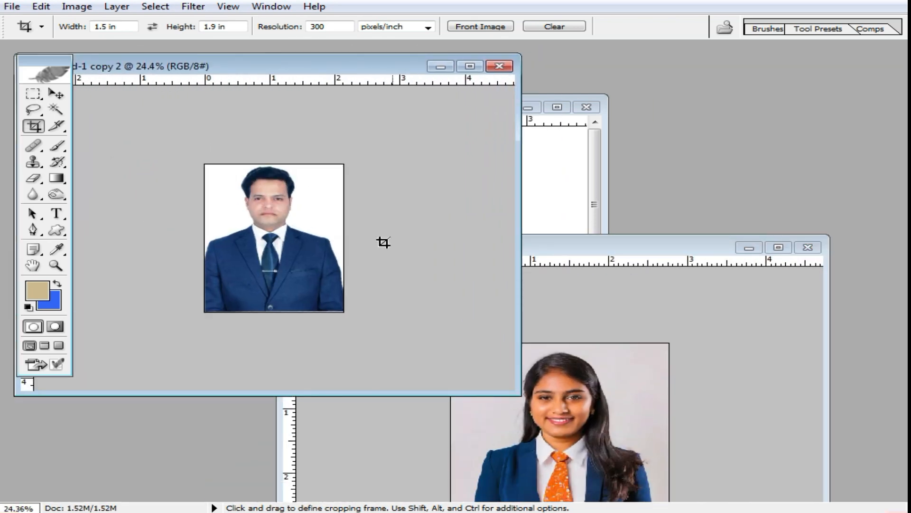
scroll(384, 242, "up", 9)
left_click_drag(356, 65, 418, 264)
Step: Enlarge the window of the separated portrait of the woman in red and move it off the stack
left_click(100, 142)
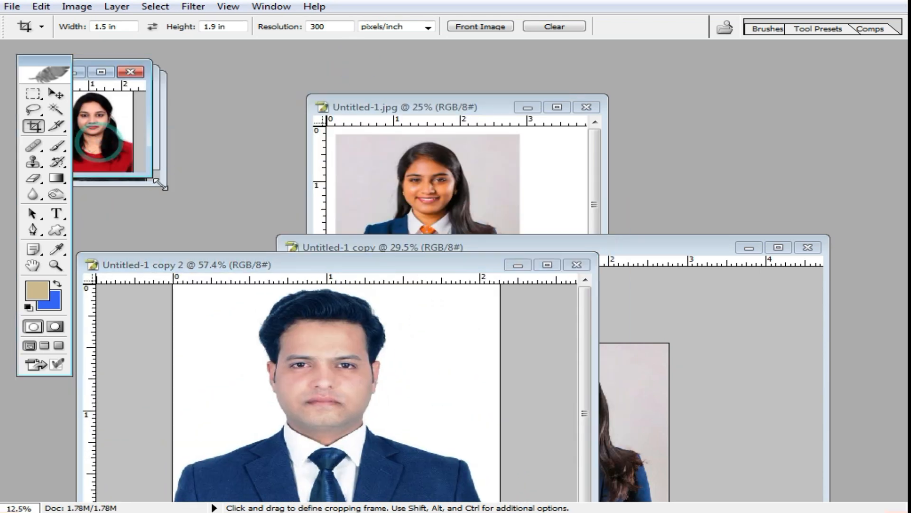
left_click_drag(161, 187, 460, 372)
scroll(331, 211, "up", 10)
left_click_drag(260, 62, 668, 192)
left_click_drag(291, 204, 619, 178)
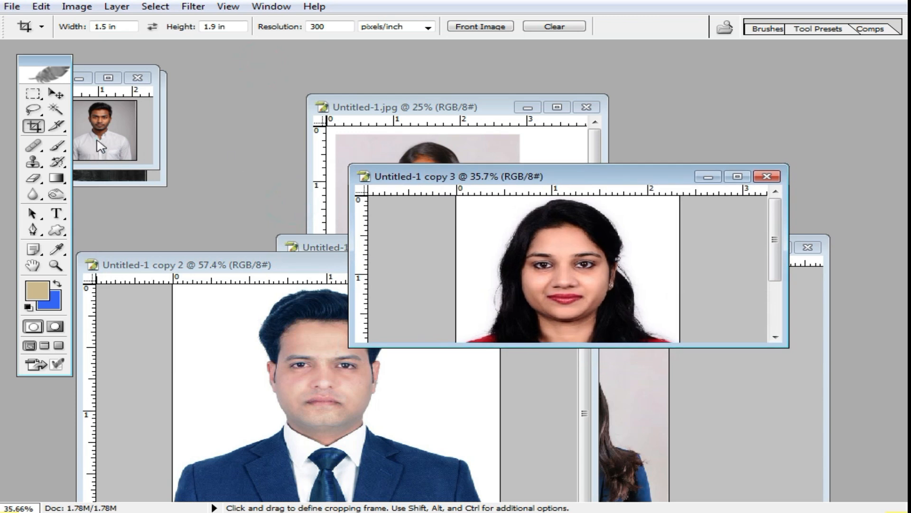
Step: Enlarge the window of the separated portrait of the man in the white shirt and move it off the stack
left_click(97, 141)
left_click_drag(159, 169, 572, 441)
scroll(417, 335, "up", 10)
left_click_drag(292, 77, 608, 191)
Step: Enlarge the window of the separated portrait with the blue background and zoom in on it
left_click(153, 147)
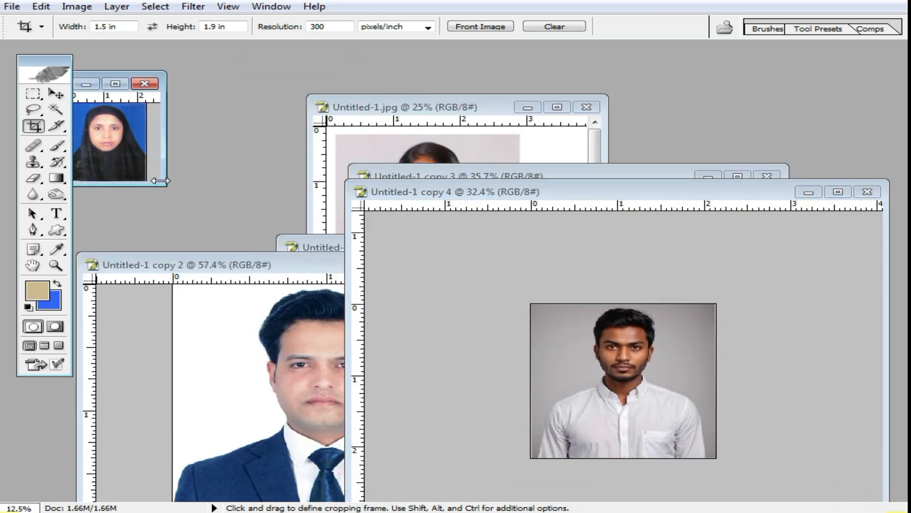
left_click_drag(159, 184, 513, 393)
scroll(400, 283, "up", 10)
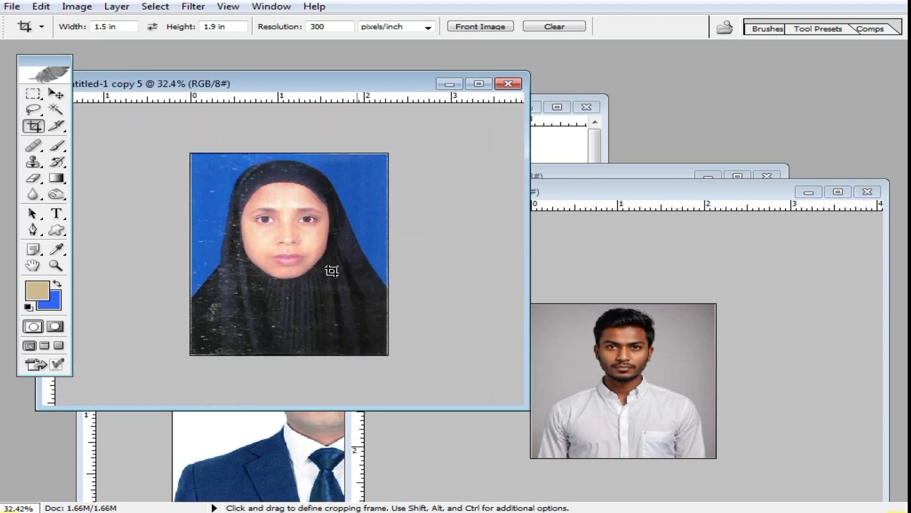
Step: Minimize the other image windows and arrange the suited man's portrait beside the one with the orange tie
left_click_drag(671, 195, 445, 112)
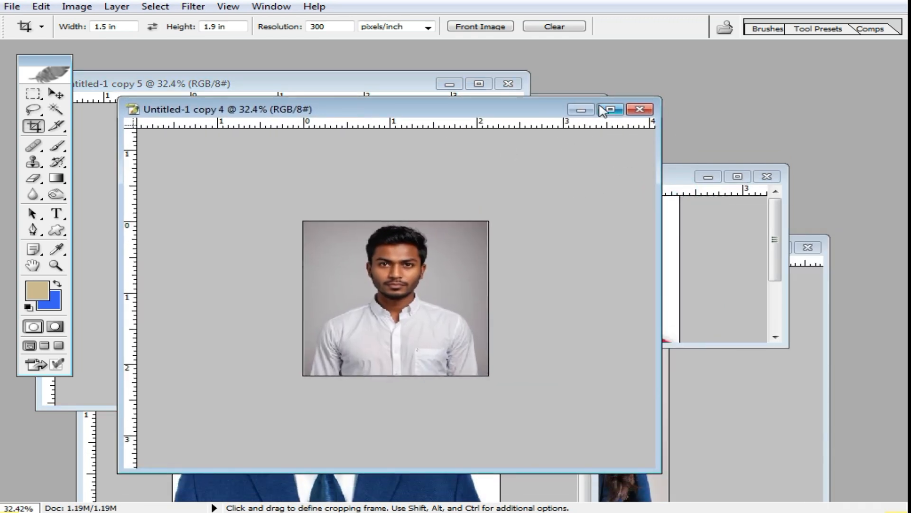
left_click(580, 110)
left_click(447, 85)
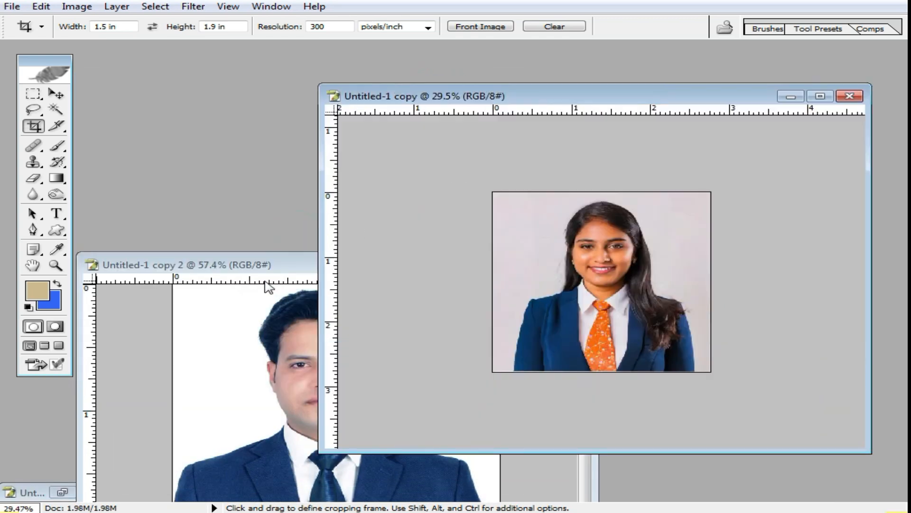
left_click(264, 266)
left_click_drag(265, 266, 280, 101)
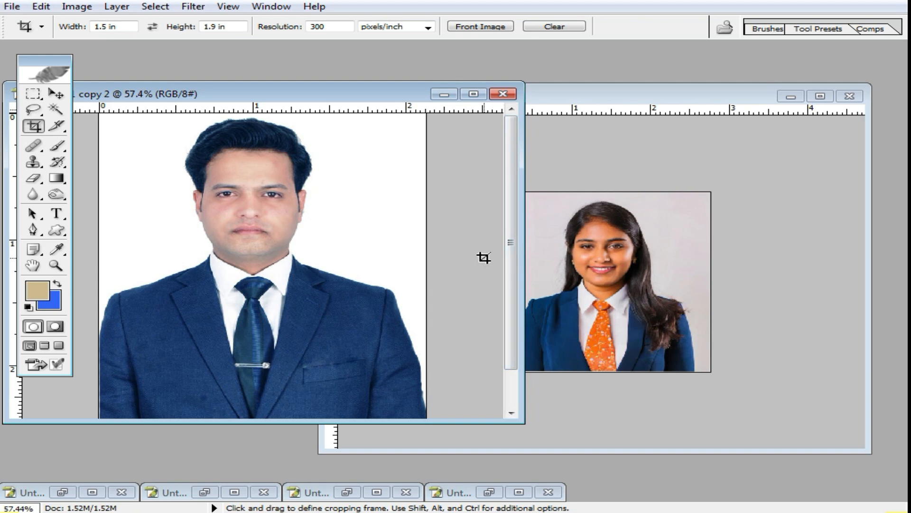
Step: Create a new blank document from the A4 preset and place its window between the two open portraits
key("ctrl+n")
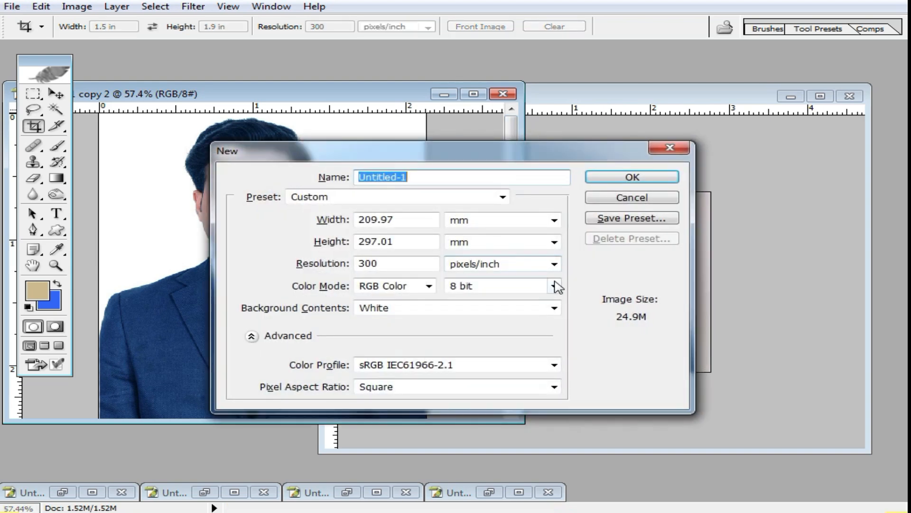
left_click(467, 197)
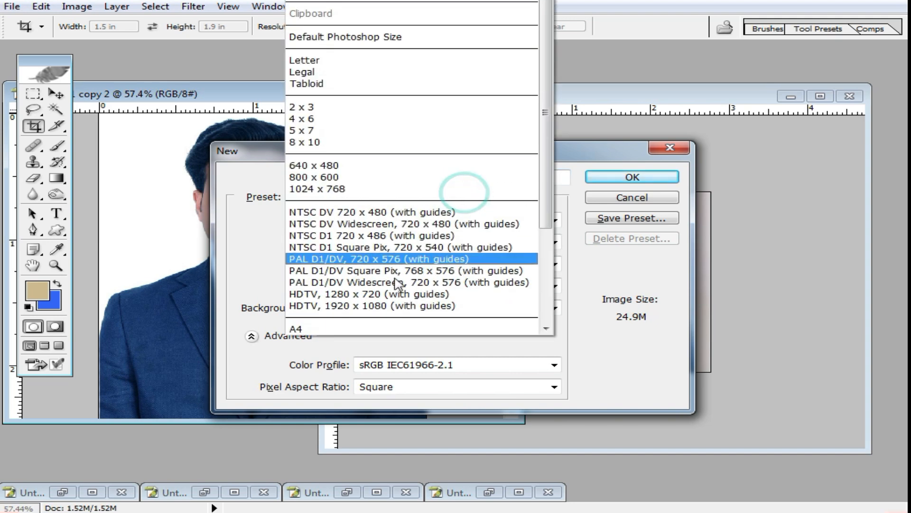
left_click(337, 328)
left_click(632, 177)
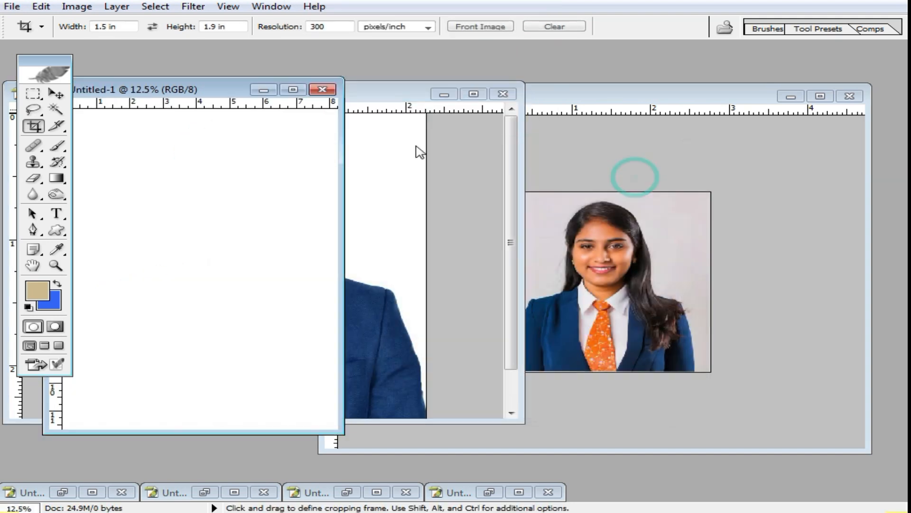
left_click_drag(176, 94, 445, 97)
scroll(418, 239, "down", 1)
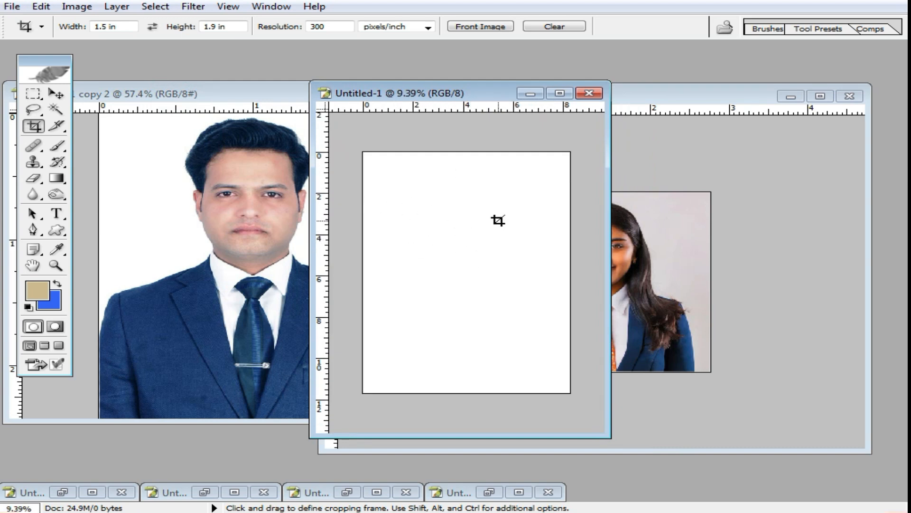
Step: Crop the blank document to 50 mm wide by 40 mm high at 300 pixels/inch
left_click(127, 27)
double_click(126, 26)
type("50mm")
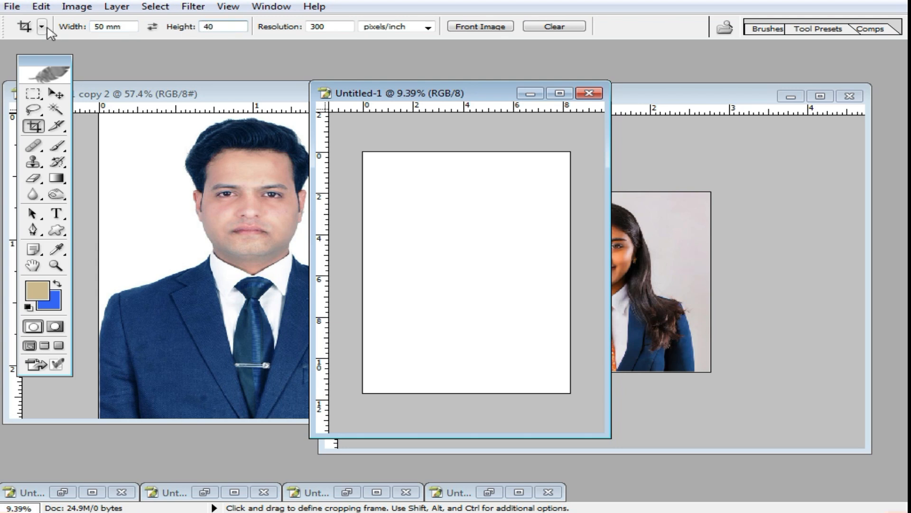
type("40mm")
key("Tab")
left_click_drag(354, 136, 594, 229)
double_click(510, 185)
scroll(500, 234, "up", 5)
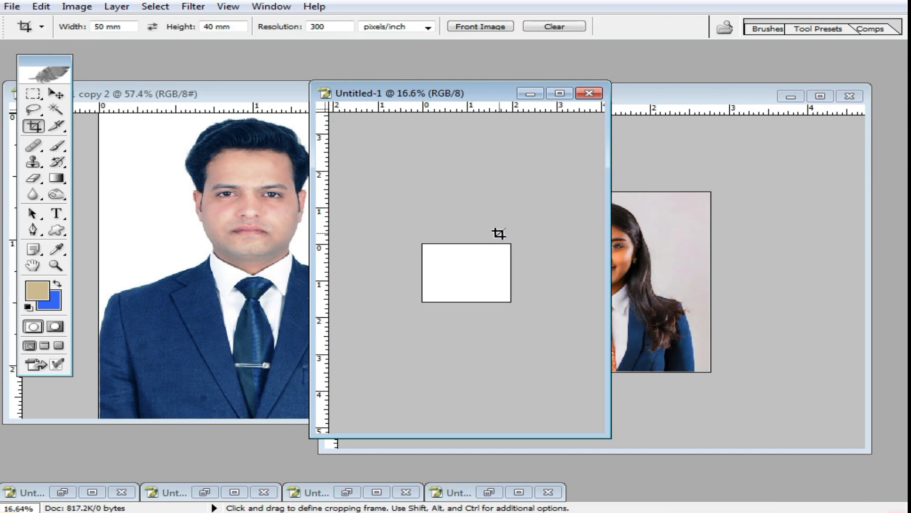
Step: Bring the suited man's portrait to the front, reposition its window and show it at 50% zoom
left_click(238, 206)
left_click_drag(361, 97, 340, 95)
left_click_drag(279, 116, 412, 64)
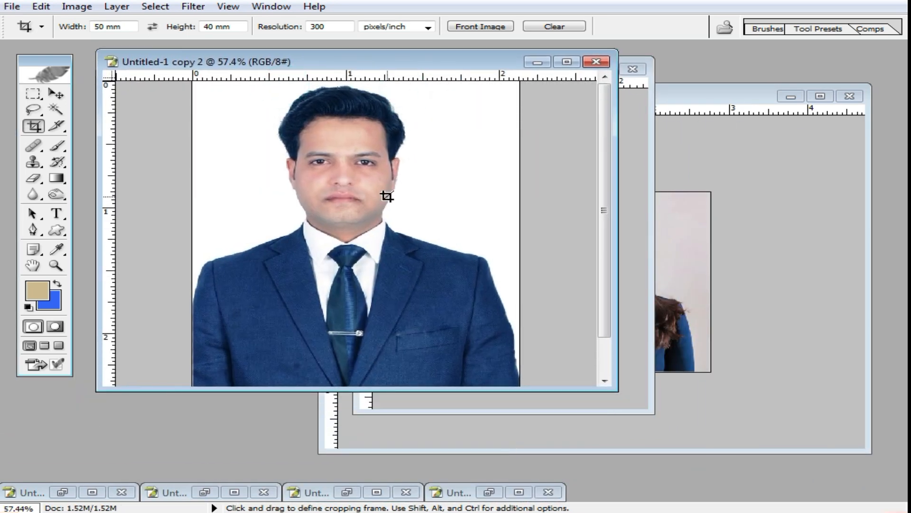
left_click(404, 200, "alt")
scroll(351, 175, "down", 1)
scroll(415, 173, "up", 1)
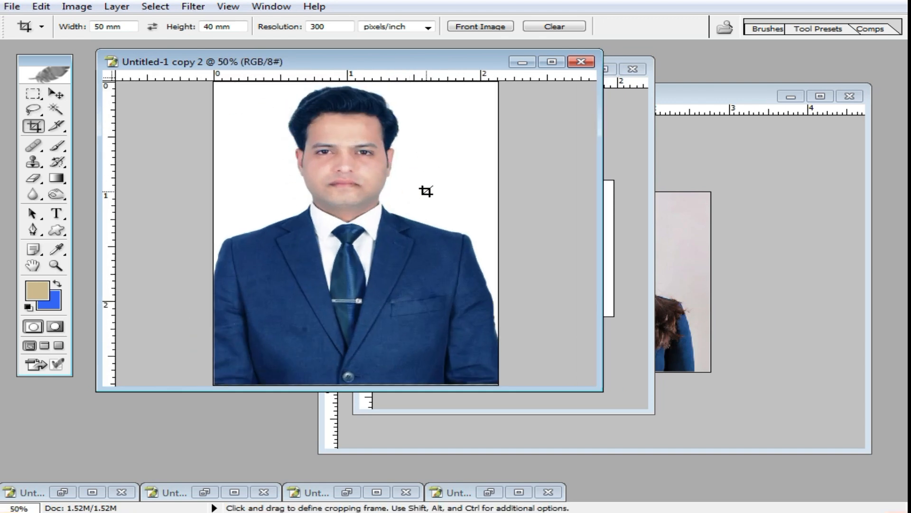
Step: Show the layer list, shrink it, and convert the suited man's Background into a regular layer named Layer 0
key("F7")
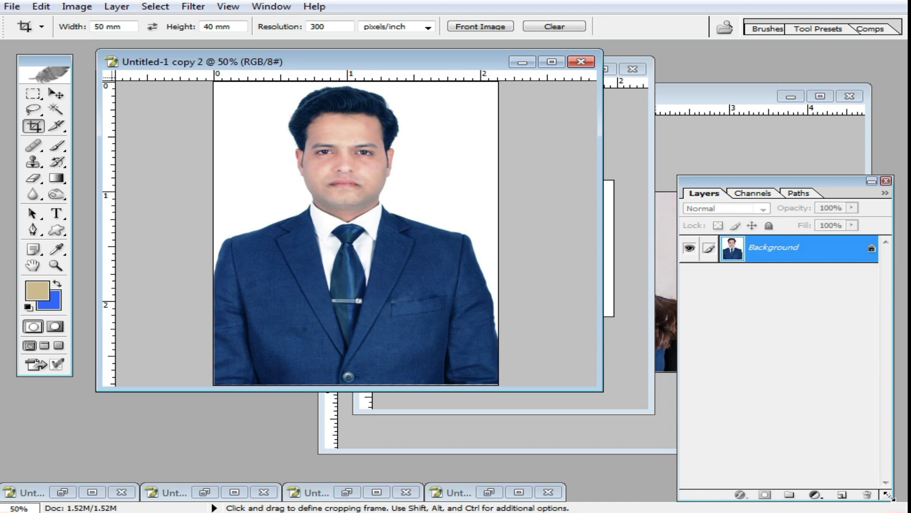
left_click_drag(887, 495, 865, 375)
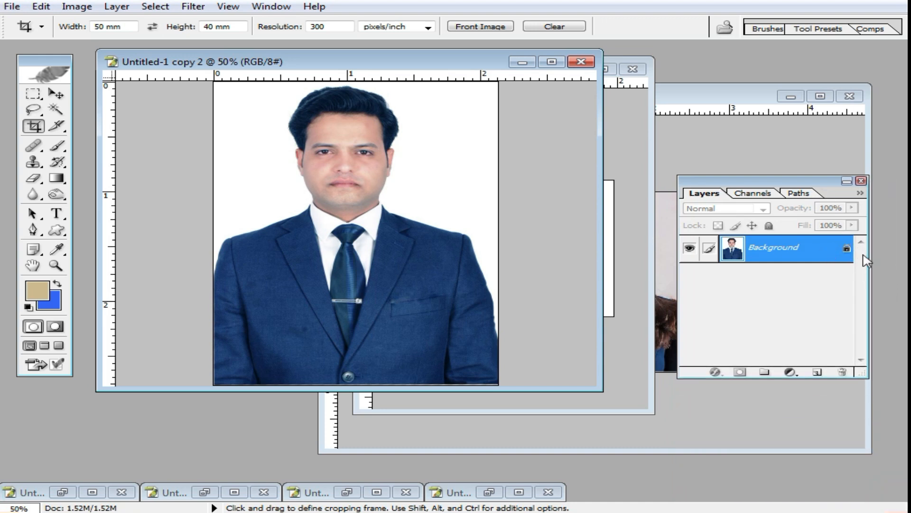
double_click(847, 251)
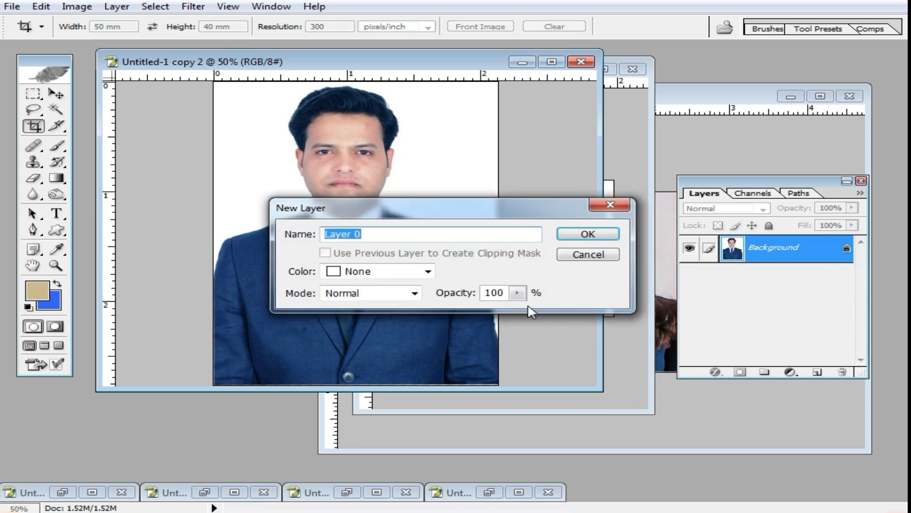
left_click(579, 237)
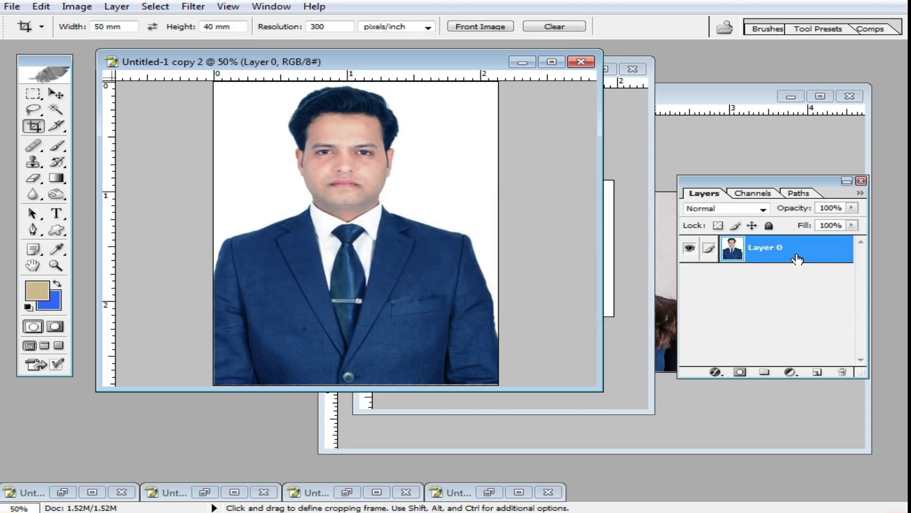
Step: Select the white background around the suited man with the Magic Wand
left_click(33, 178)
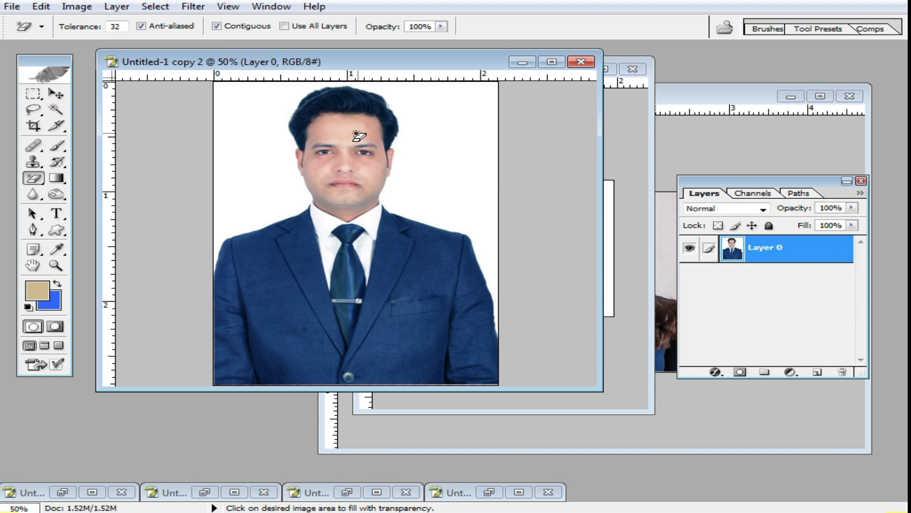
left_click(56, 110)
key("ctrl+0")
left_click(266, 132)
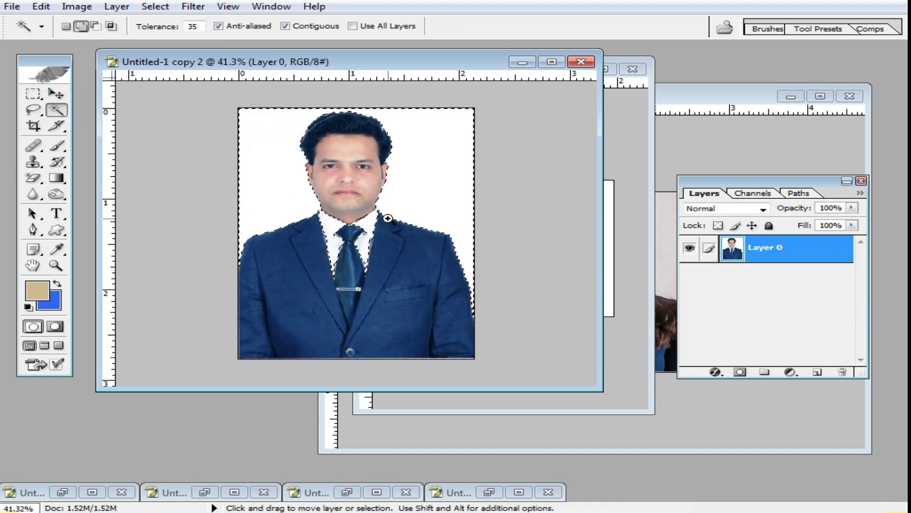
key("ctrl+plus")
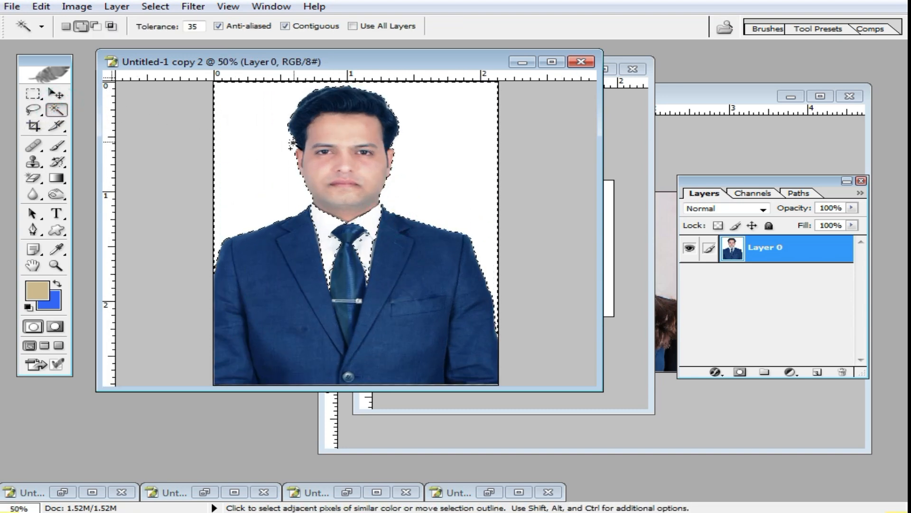
Step: Inspect the selection edges around the suited man's collar and tie at 200% zoom
left_click_drag(429, 62, 430, 67)
key("ctrl+space")
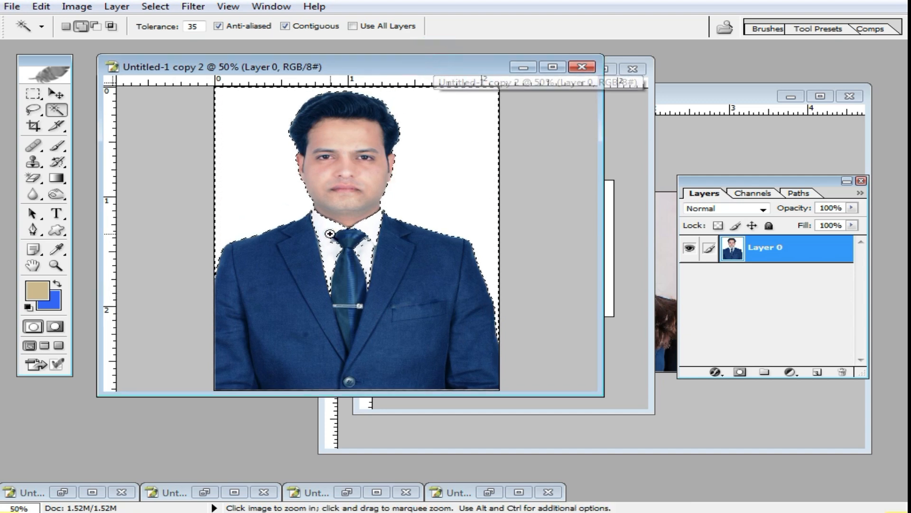
left_click(329, 233)
left_click(329, 231)
left_click(330, 231)
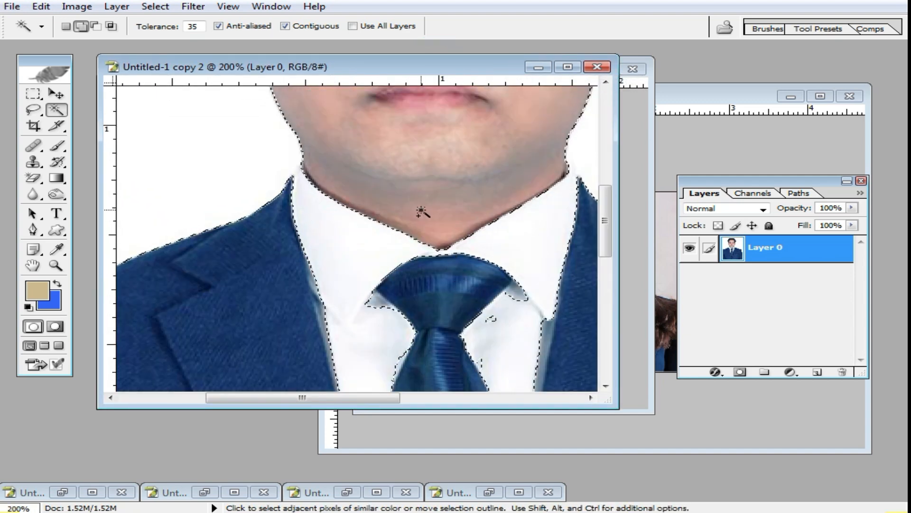
scroll(420, 211, "up", 3)
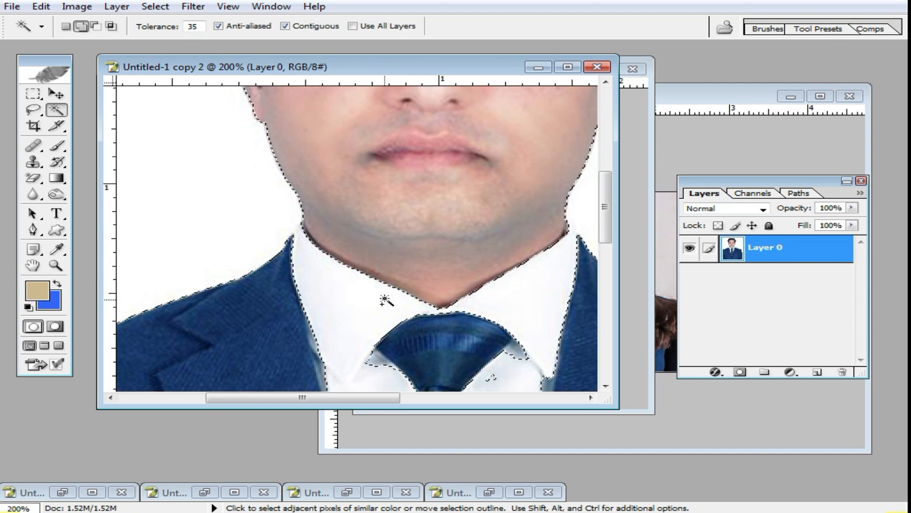
scroll(370, 273, "down", 6)
scroll(297, 204, "up", 3)
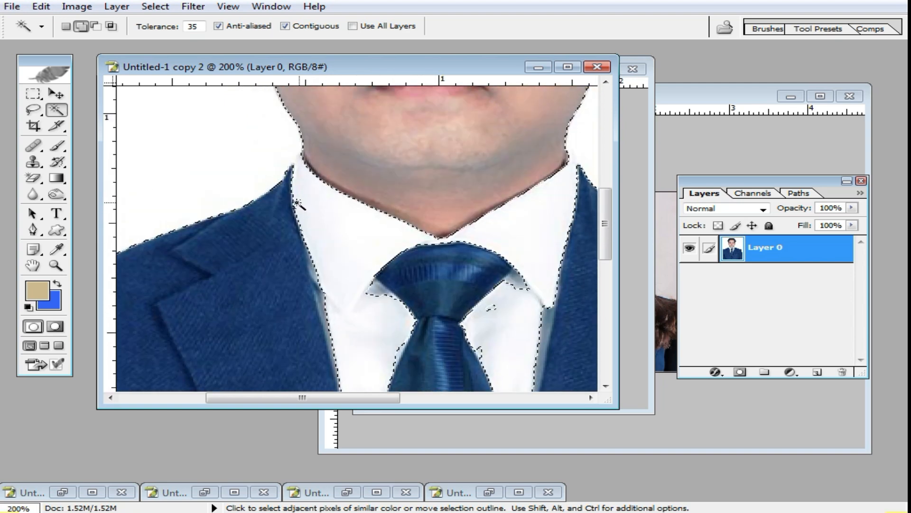
scroll(297, 204, "up", 2)
Step: Subtract the shirt area along the left side of the man's collar from the selection with the Lasso tool
left_click(33, 109)
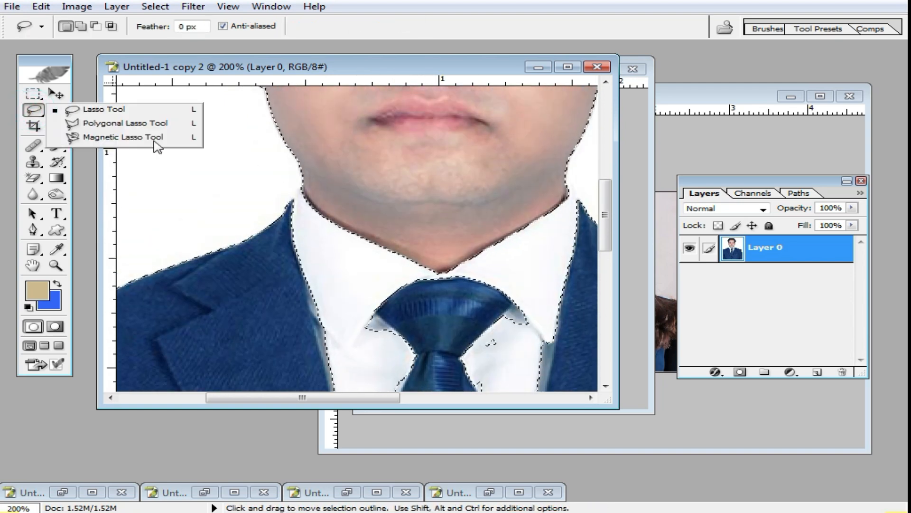
left_click(86, 109)
mouse_move(413, 214)
left_mouse_down()
mouse_move(412, 272)
mouse_move(283, 254)
mouse_move(274, 218)
left_mouse_up()
left_click_drag(302, 188, 304, 189)
mouse_move(427, 198)
left_mouse_down()
mouse_move(438, 268)
mouse_move(328, 269)
left_mouse_up()
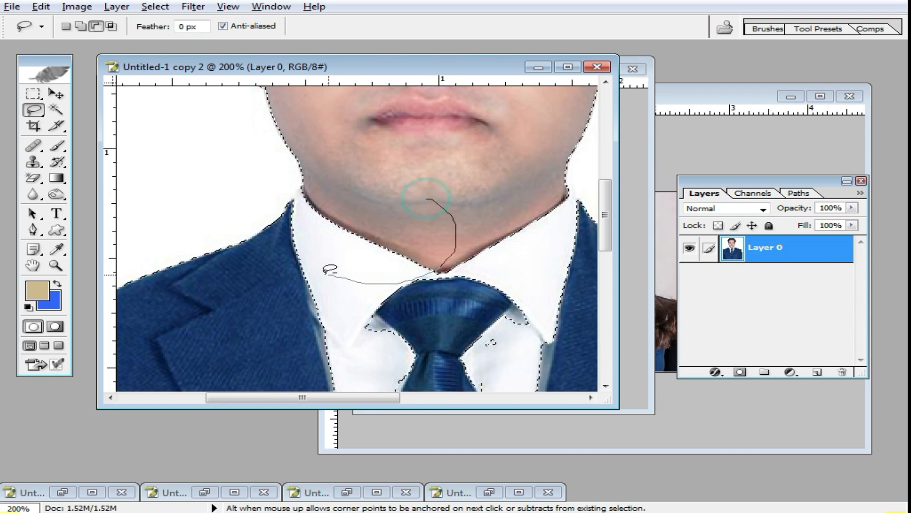
left_click_drag(304, 185, 306, 186)
Step: Subtract the remaining white shirt area around the right collar and tie from the selection with the Lasso
left_click_drag(492, 220, 348, 203)
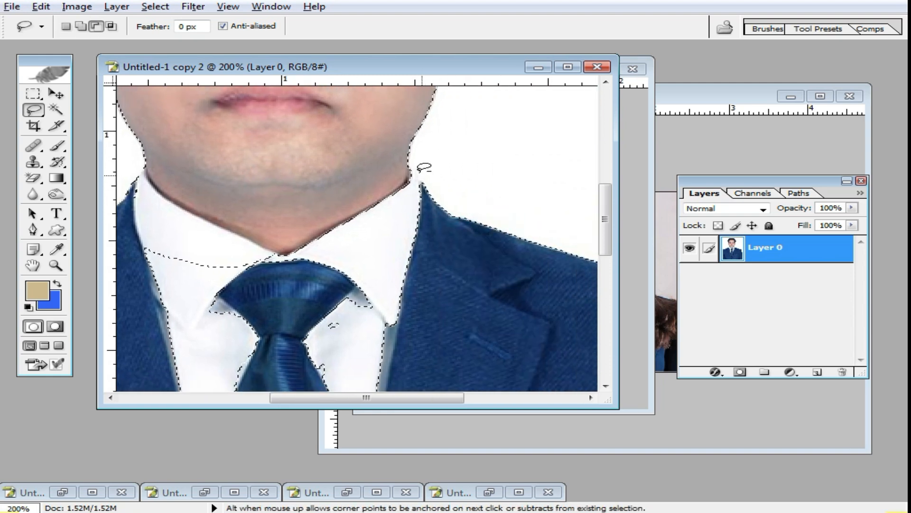
mouse_move(423, 191)
left_mouse_down()
mouse_move(476, 293)
mouse_move(424, 379)
mouse_move(234, 219)
mouse_move(254, 183)
mouse_move(377, 229)
mouse_move(406, 338)
mouse_move(285, 374)
mouse_move(219, 308)
mouse_move(223, 328)
left_mouse_up()
left_click(361, 308, "alt")
left_click(390, 260, "alt")
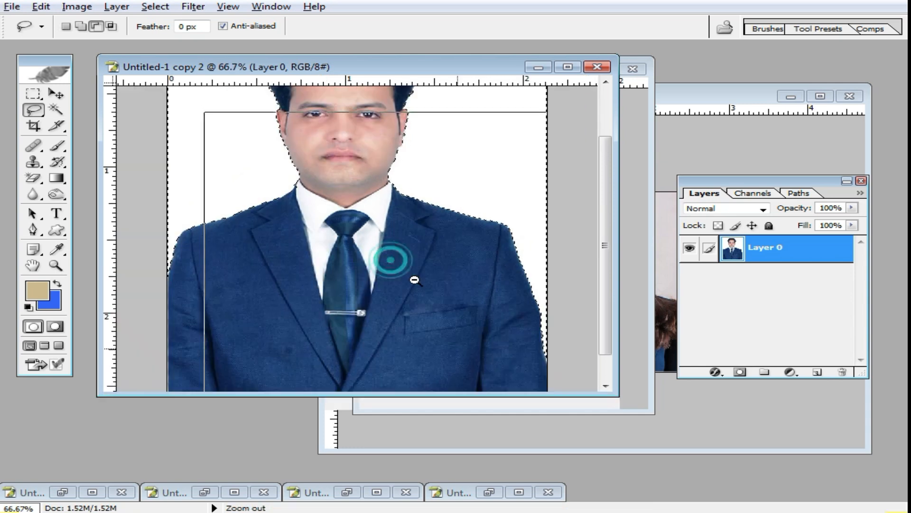
left_click(391, 263, "alt")
Step: Delete the white background around the suited man using a 2-pixel feathered selection, and deselect
key("e")
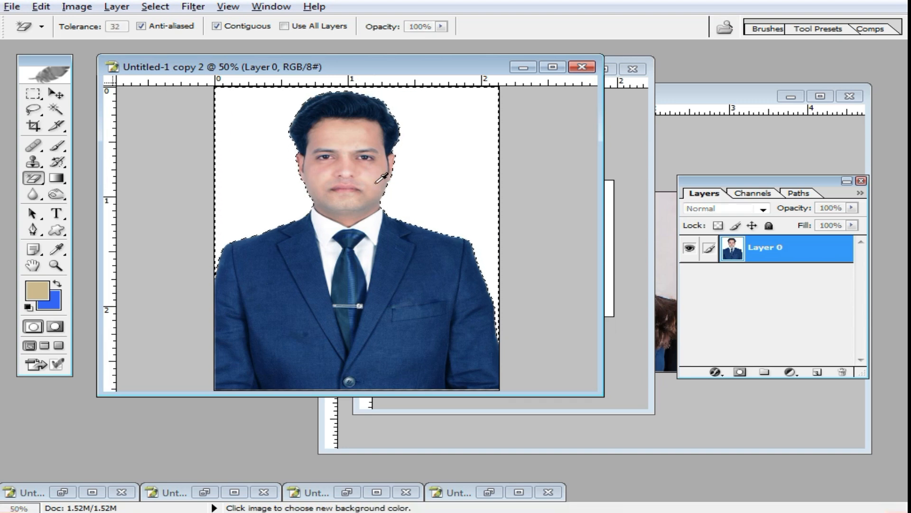
key("ctrl+alt+d")
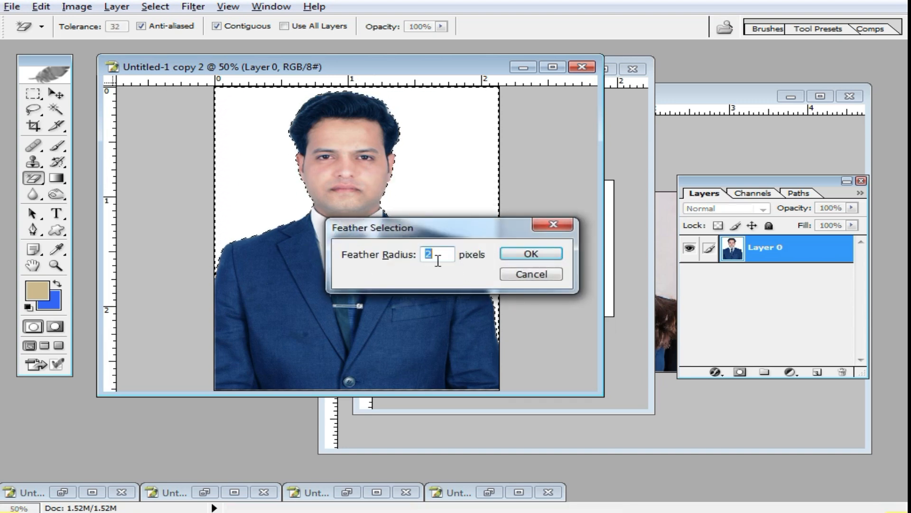
left_click(534, 254)
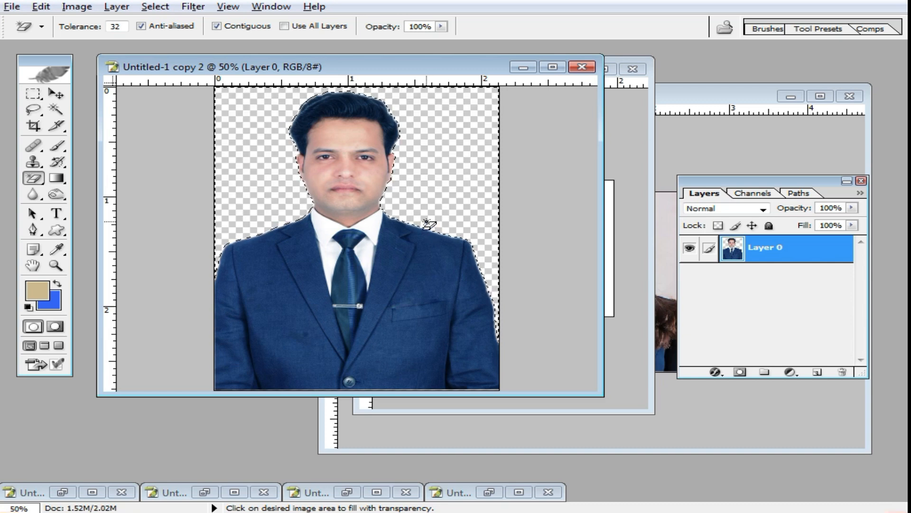
left_click(33, 94)
left_click(357, 249)
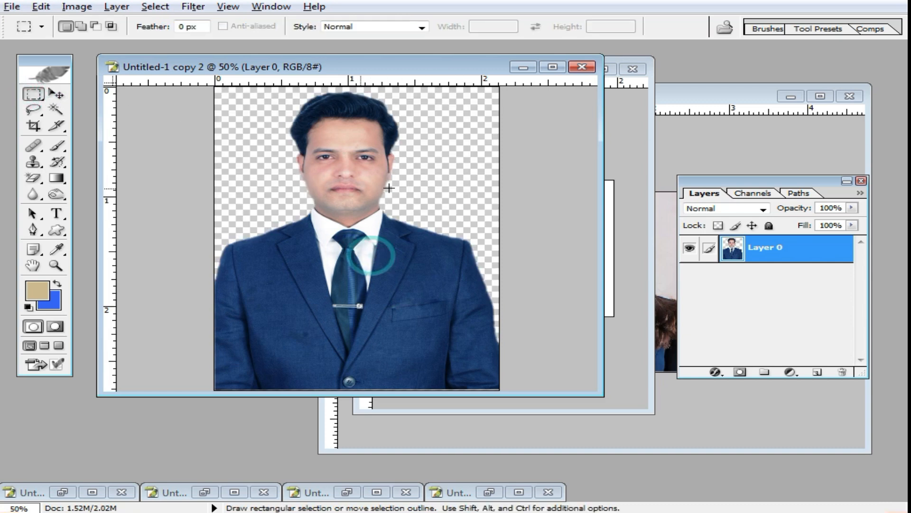
Step: Bring the woman's portrait to the front and convert its Background into a regular layer named Layer 0
left_click_drag(415, 67, 323, 110)
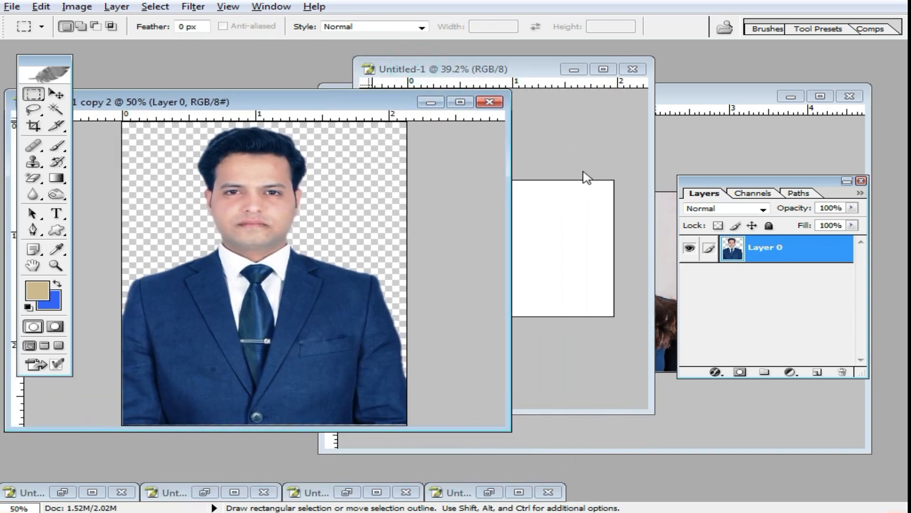
left_click_drag(532, 71, 572, 325)
left_click(667, 149)
left_click_drag(651, 95, 467, 80)
double_click(847, 250)
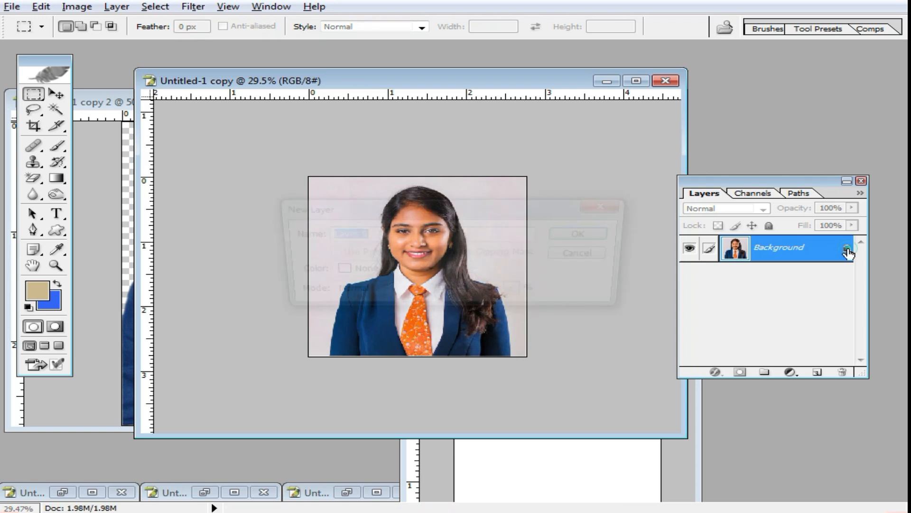
left_click(578, 233)
Step: Select the entire plain background around the woman with the Magic Wand at tolerance 35
key("ctrl+0")
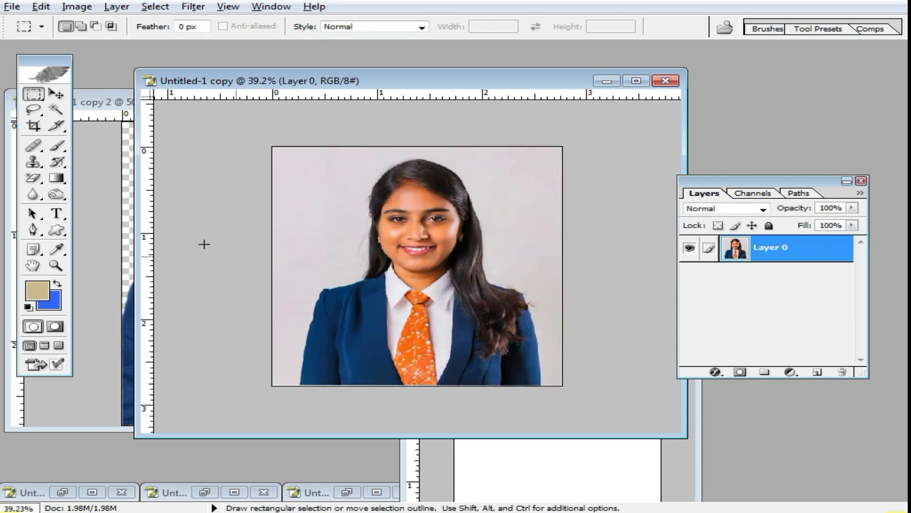
left_click(56, 110)
left_click(319, 185)
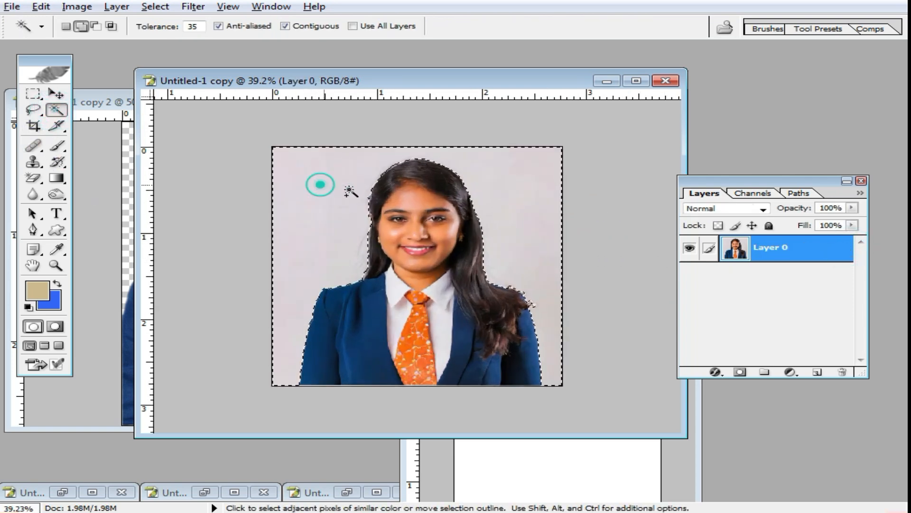
left_click(536, 244)
left_click(335, 199)
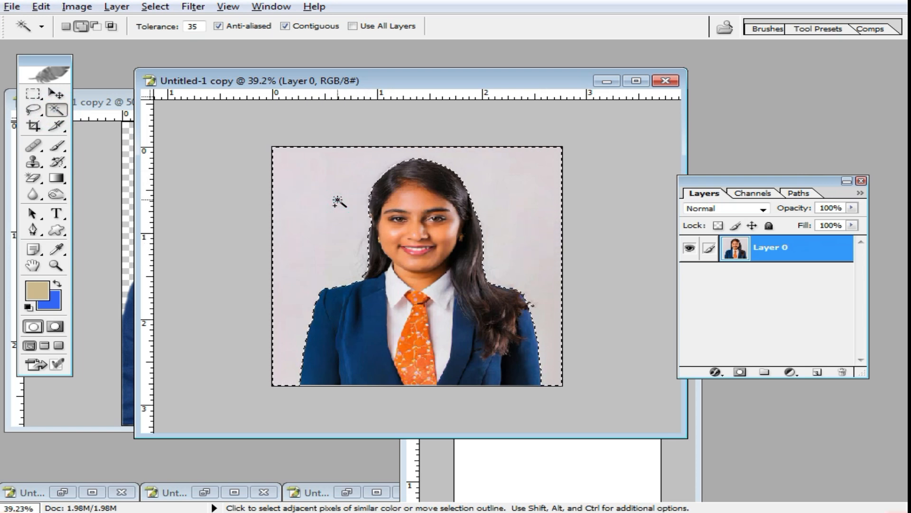
Step: Delete the background around the woman using a 2-pixel feathered selection, and deselect
right_click(338, 200)
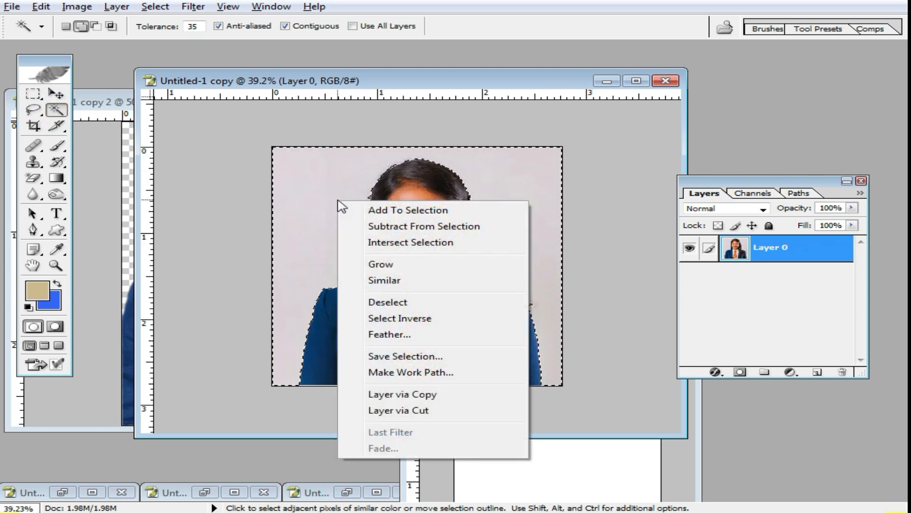
left_click(399, 335)
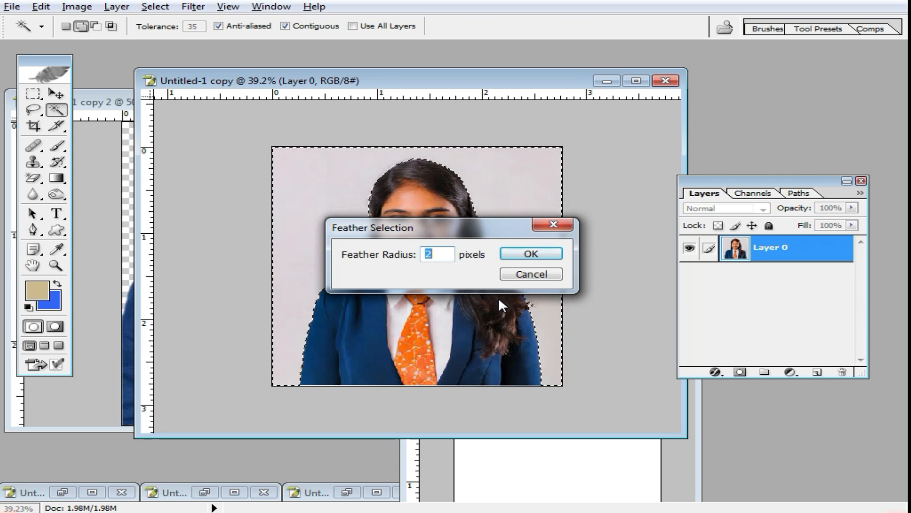
key("Return")
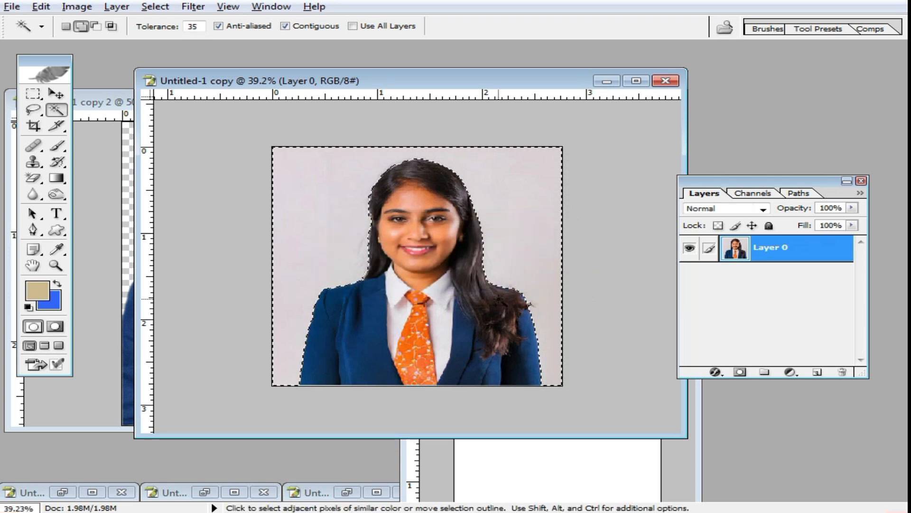
key("Delete")
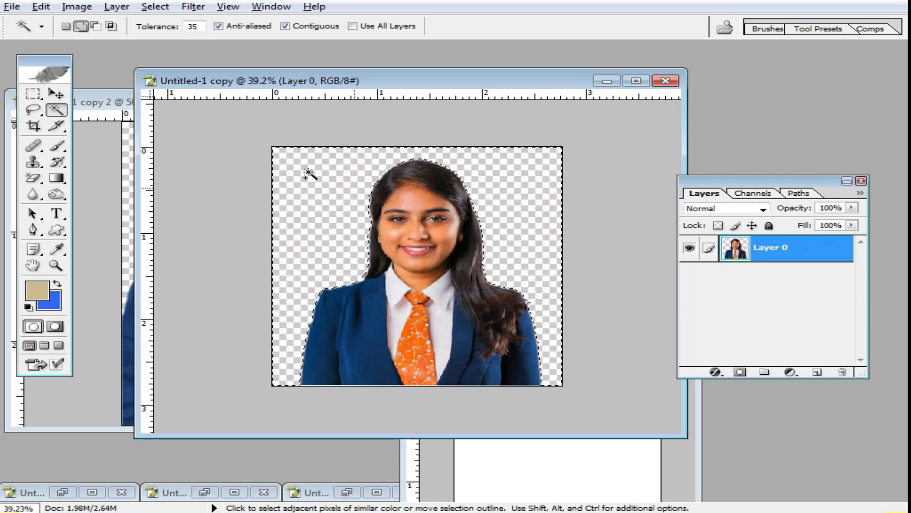
left_click(33, 93)
left_click(456, 260, "alt")
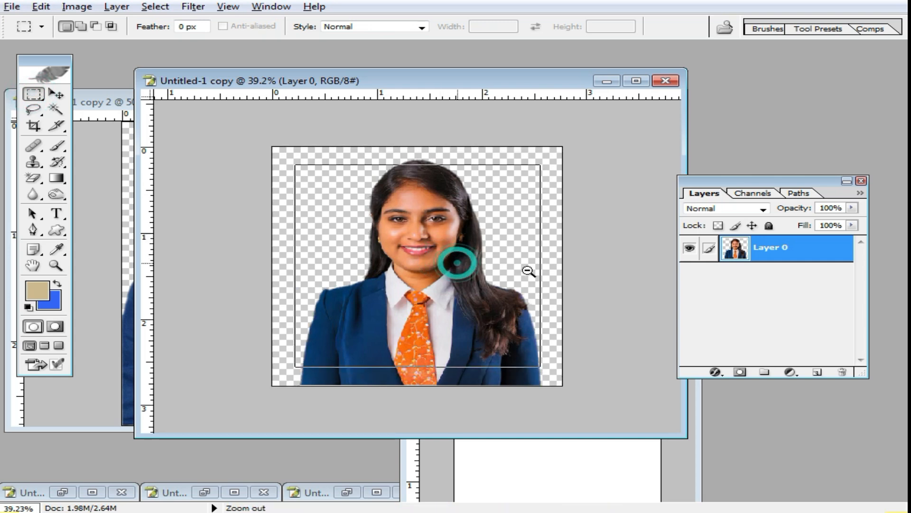
double_click(515, 77)
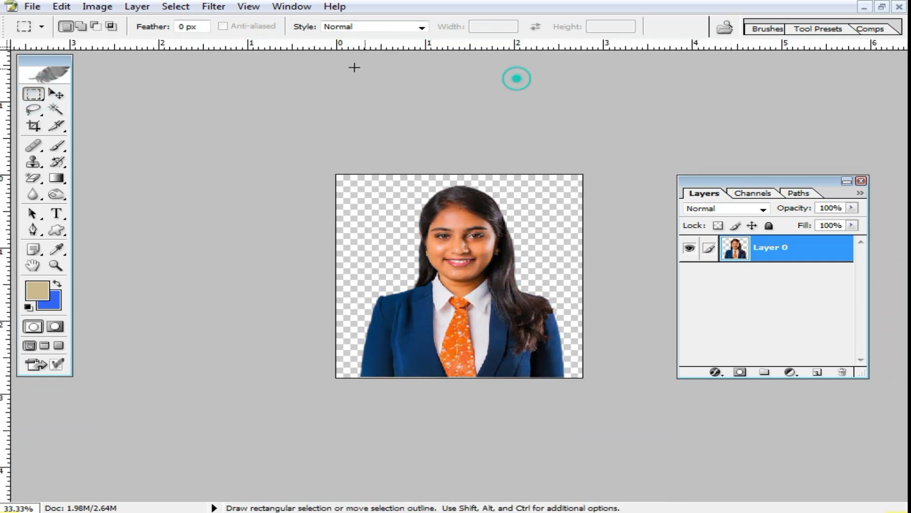
left_click(882, 7)
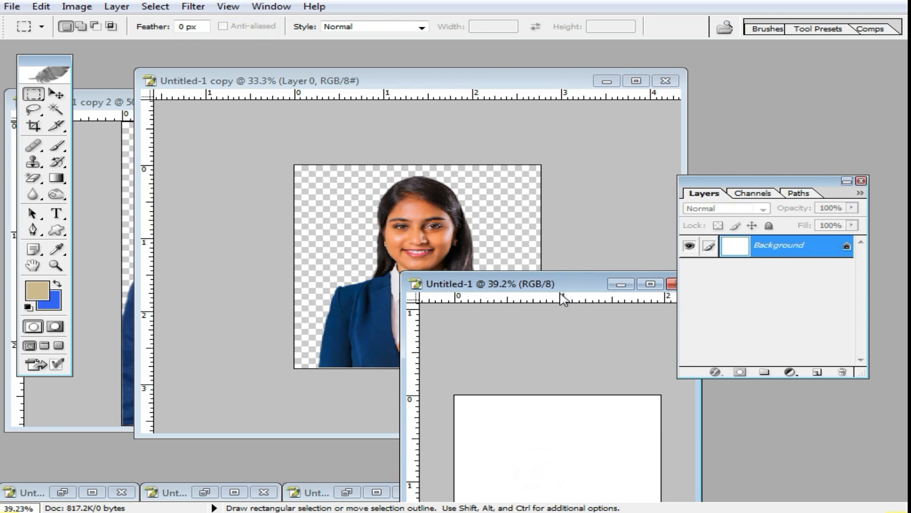
Step: Reposition the blank document's window beside the woman's portrait and hide the layer list
left_click_drag(577, 285, 621, 109)
scroll(619, 237, "up", 4)
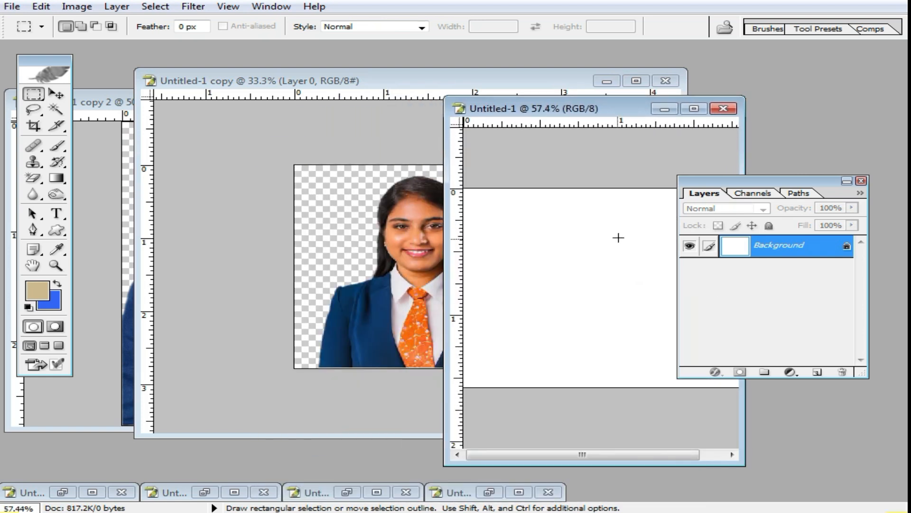
left_click(862, 180)
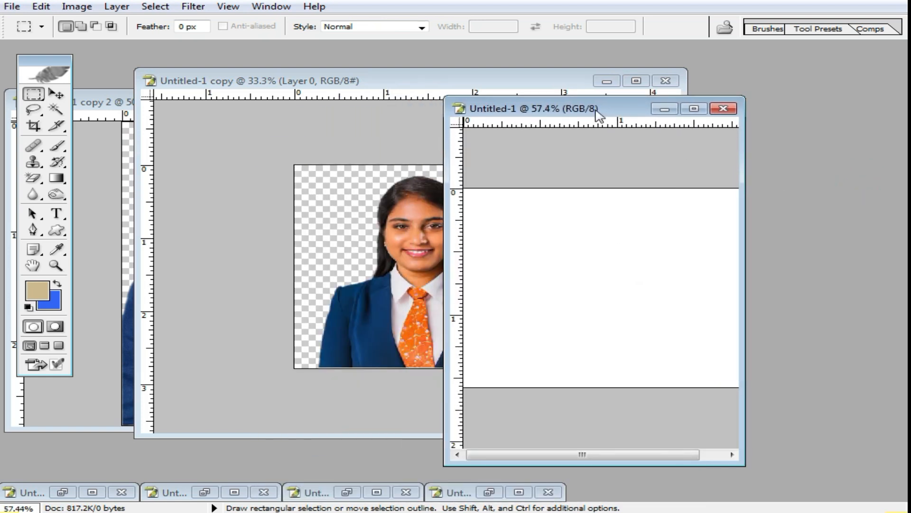
left_click_drag(599, 114, 722, 129)
Step: Copy the woman's cutout and the man's cutout into the blank document with the Move tool
left_click(56, 94)
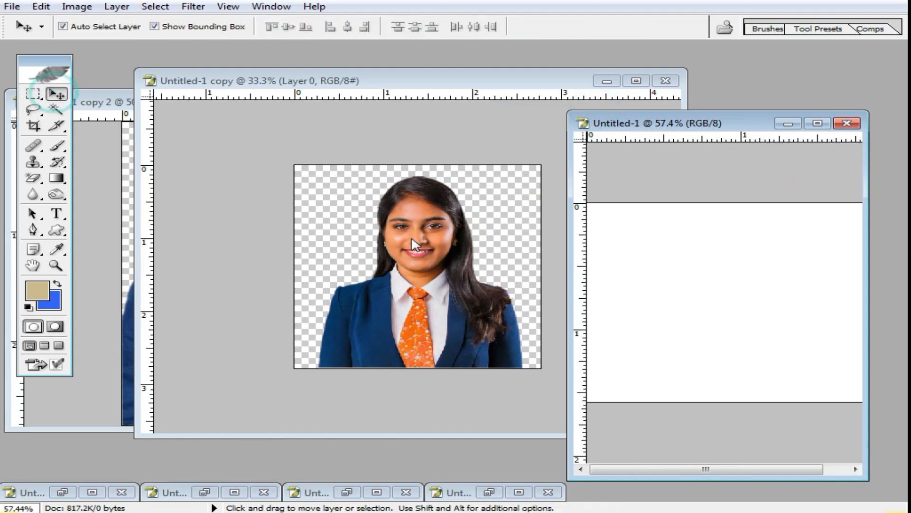
left_click(417, 230)
left_click_drag(427, 229, 774, 260)
left_click_drag(488, 80, 367, 289)
left_click_drag(267, 190, 677, 297)
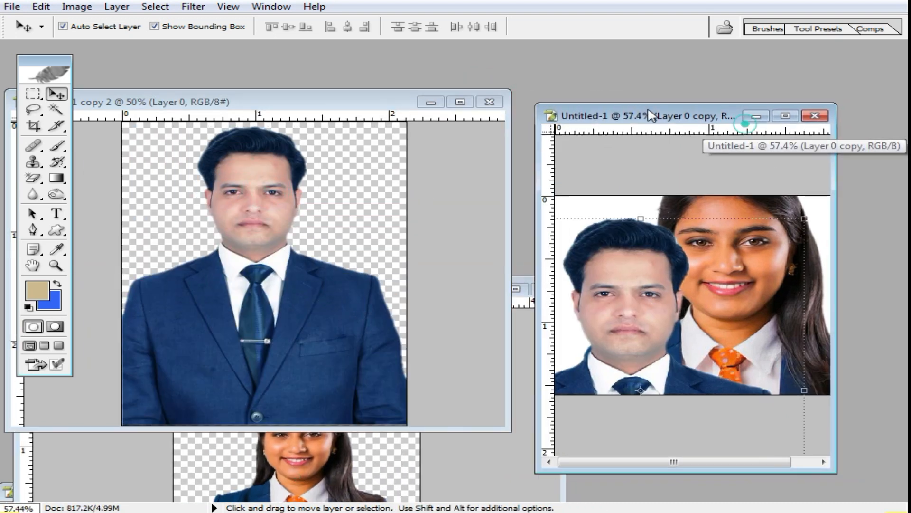
Step: Maximize the combined document, scale the man's cutout down and place it on the left half of the canvas
double_click(749, 123)
key("ctrl+0")
key("ctrl+minus")
key("ctrl+minus")
key("ctrl+minus")
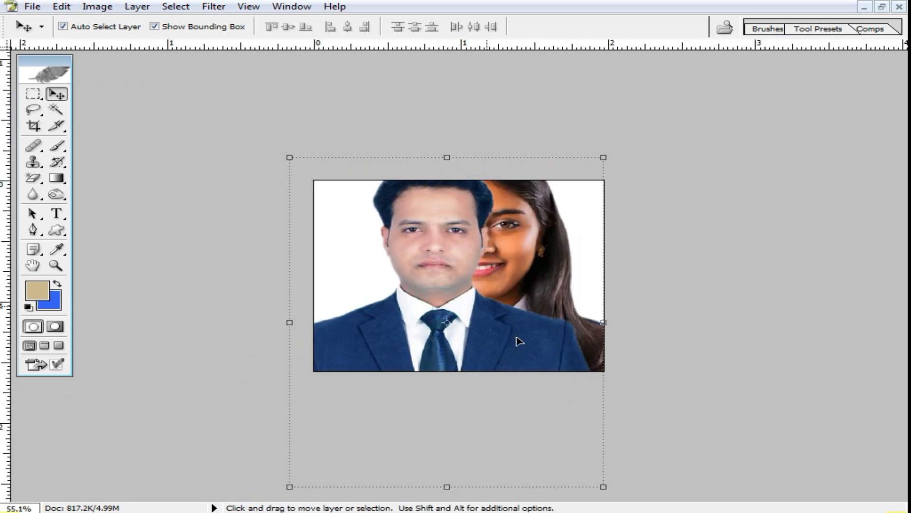
key("ctrl+minus")
left_click_drag(575, 452, 472, 337)
double_click(425, 297)
left_click_drag(423, 296, 427, 322)
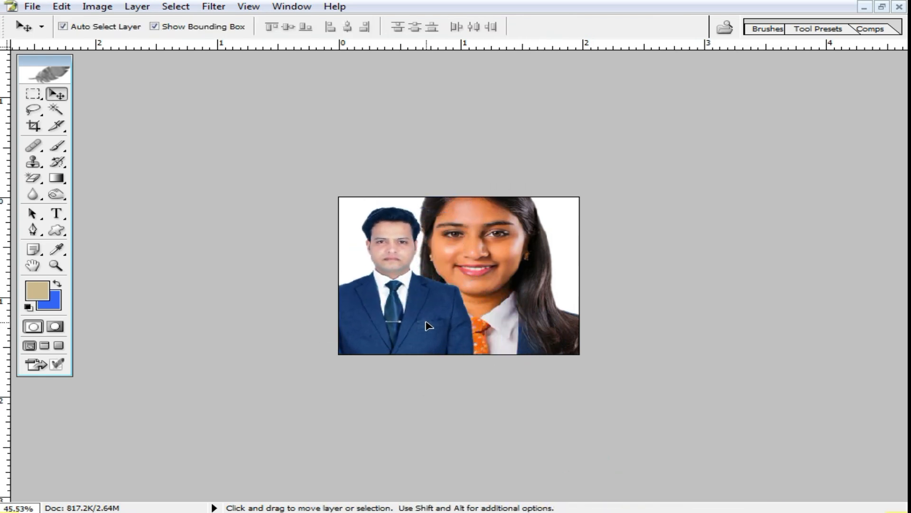
Step: Scale the woman's cutout down to match the man's and place it on the right half of the canvas
left_click_drag(513, 268, 538, 278)
left_click_drag(647, 436, 530, 302)
double_click(462, 263)
left_click_drag(462, 263, 533, 304)
Step: Show the layer list beside the combined photo at 100% zoom and select the woman's layer
left_click(545, 312, "ctrl")
left_click(549, 316, "ctrl")
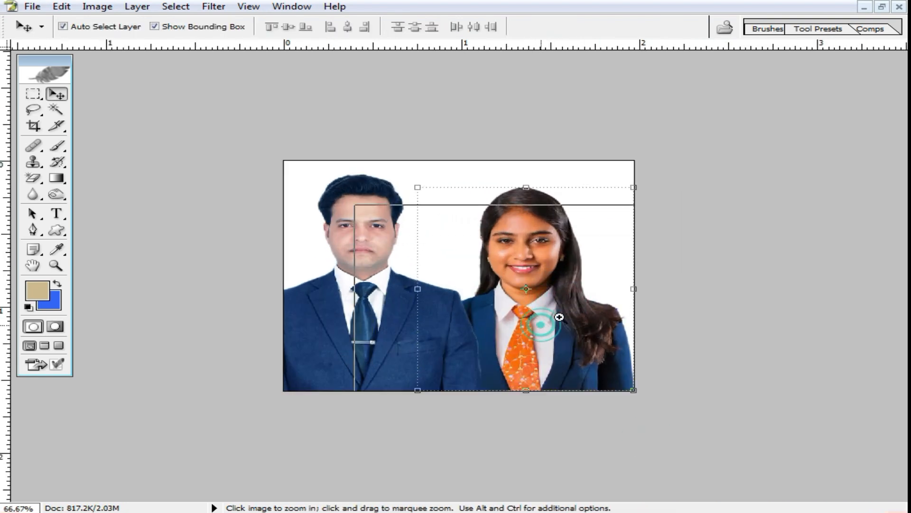
left_click(551, 320, "ctrl")
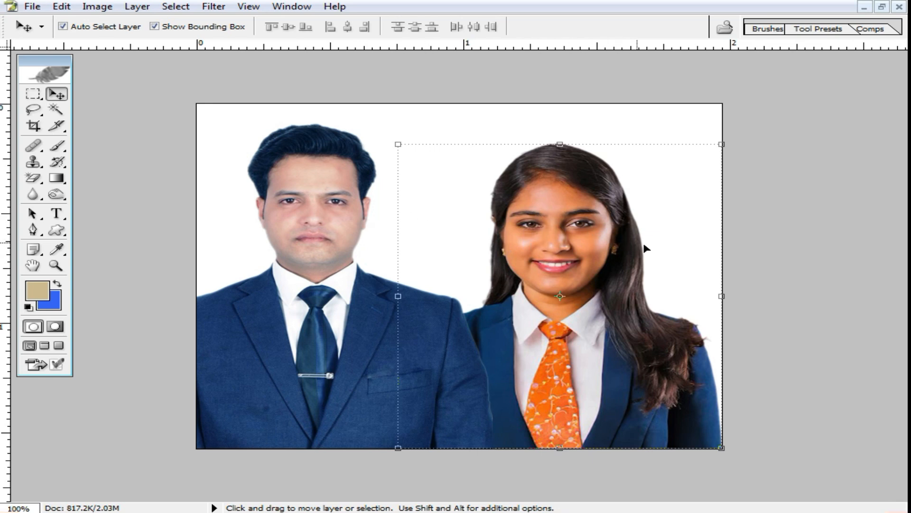
key("F7")
left_click_drag(745, 185, 781, 202)
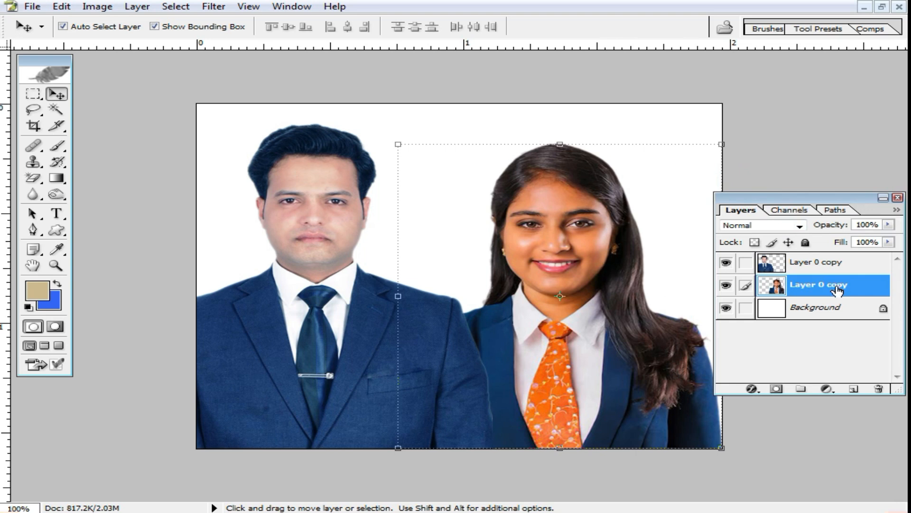
left_click(346, 303)
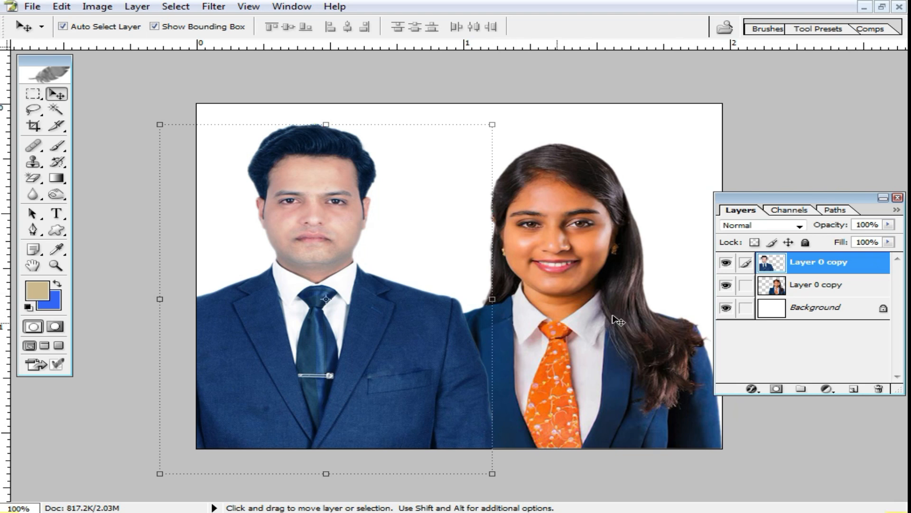
left_click(826, 285)
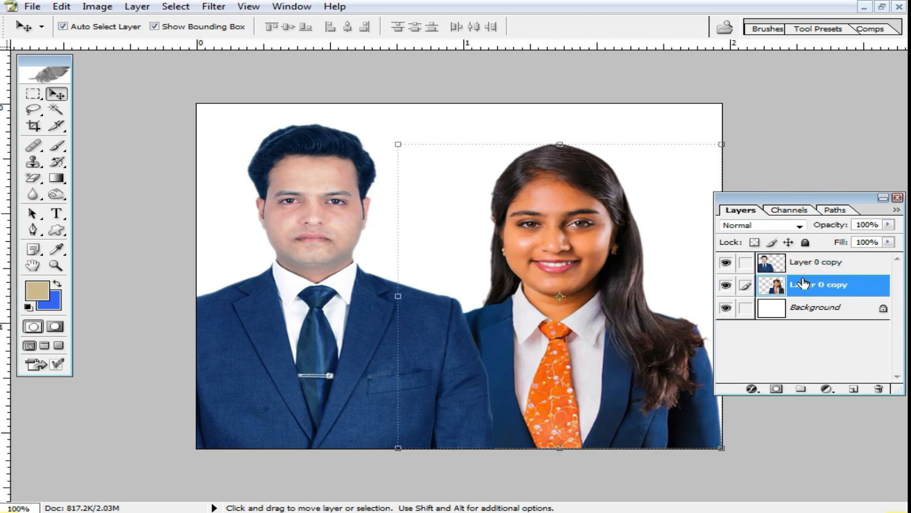
Step: Bring the woman's layer in front of the man's and shift her cutout slightly to the right
left_click_drag(821, 288, 816, 262)
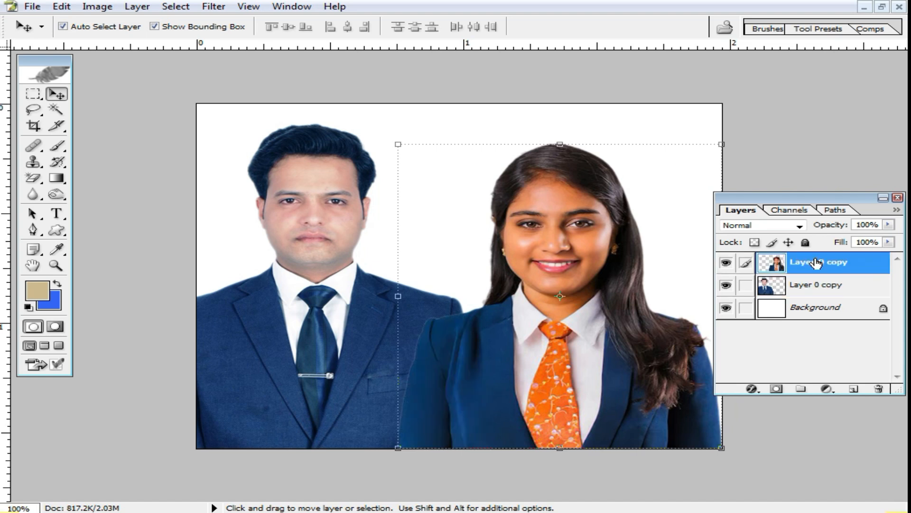
mouse_move(570, 312)
left_mouse_down()
mouse_move(602, 307)
mouse_move(583, 316)
left_mouse_up()
Step: Scale the man's cutout up slightly so his head sits closer to the upper edge of the photo
left_click(313, 298)
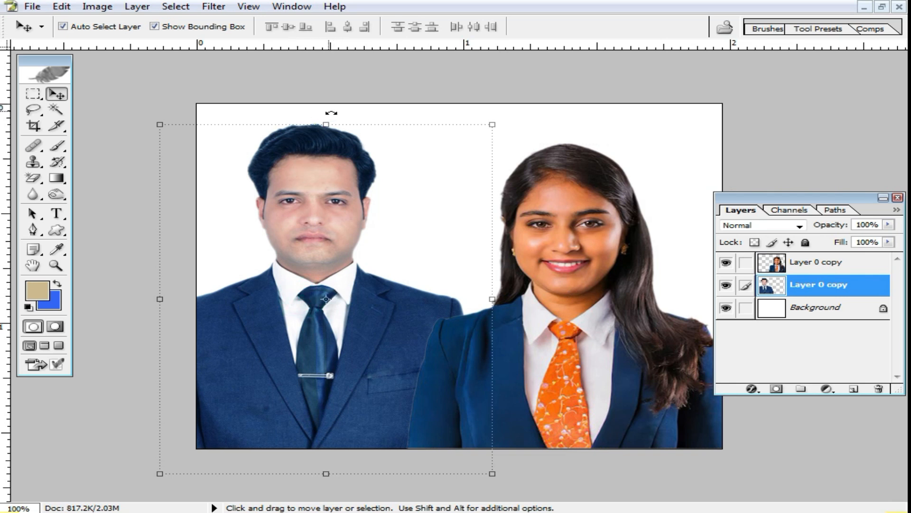
left_click_drag(492, 124, 514, 121)
key("Return")
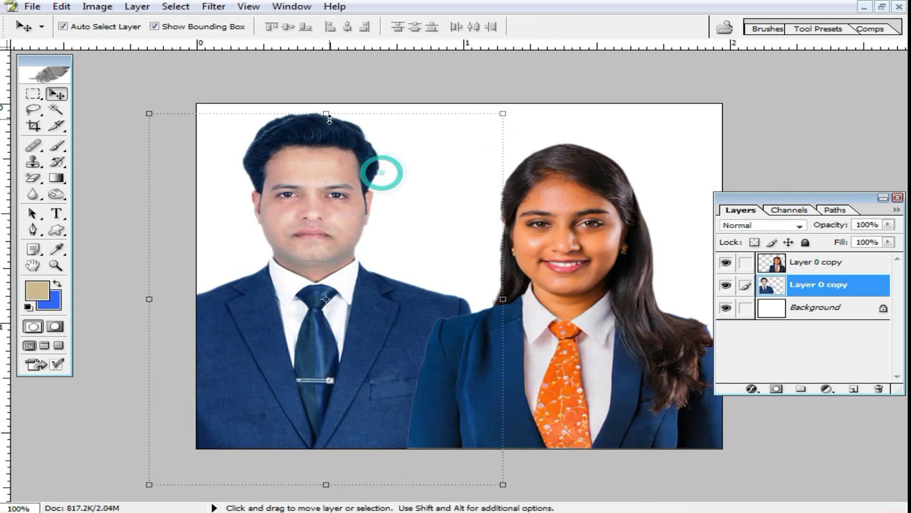
Step: Enlarge the man's cutout proportionally to 113.3%, keeping the top of his head in place
left_click(369, 134, "ctrl")
left_click(368, 135, "ctrl")
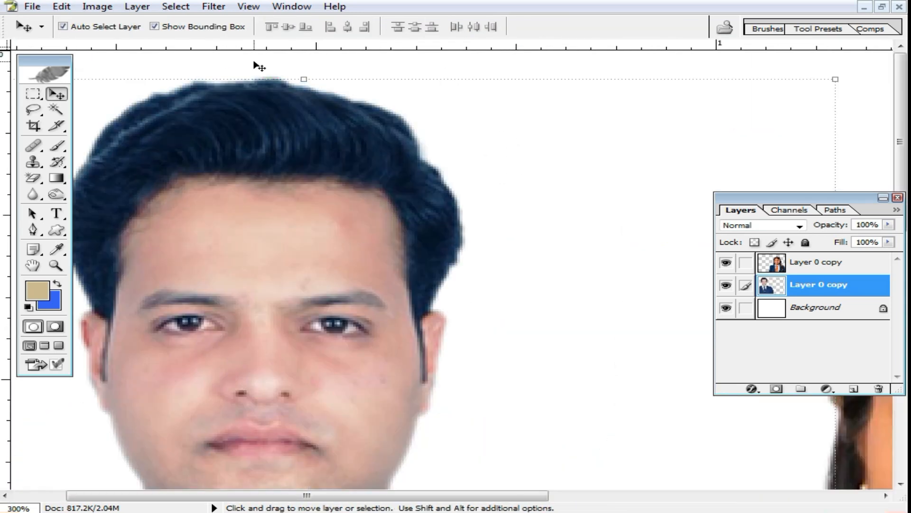
key("space")
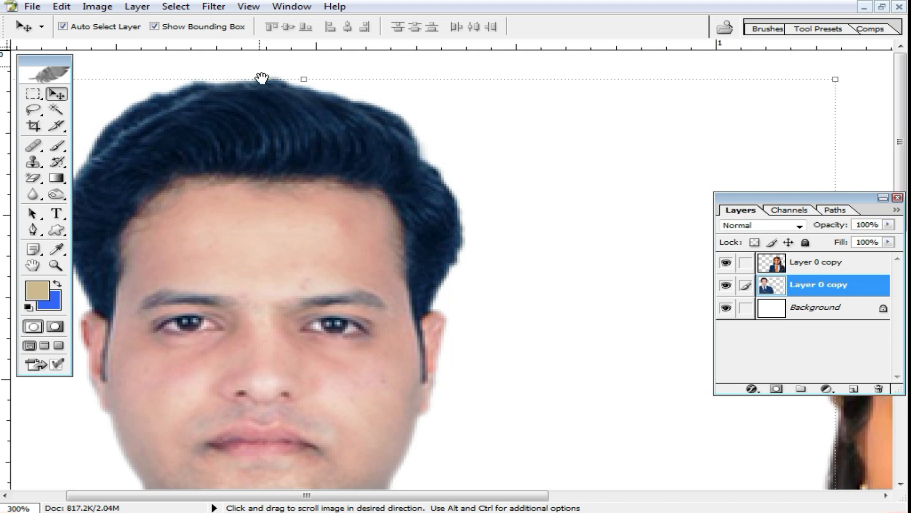
left_click(453, 197, "alt")
left_click(425, 255, "alt")
left_click(425, 255, "alt")
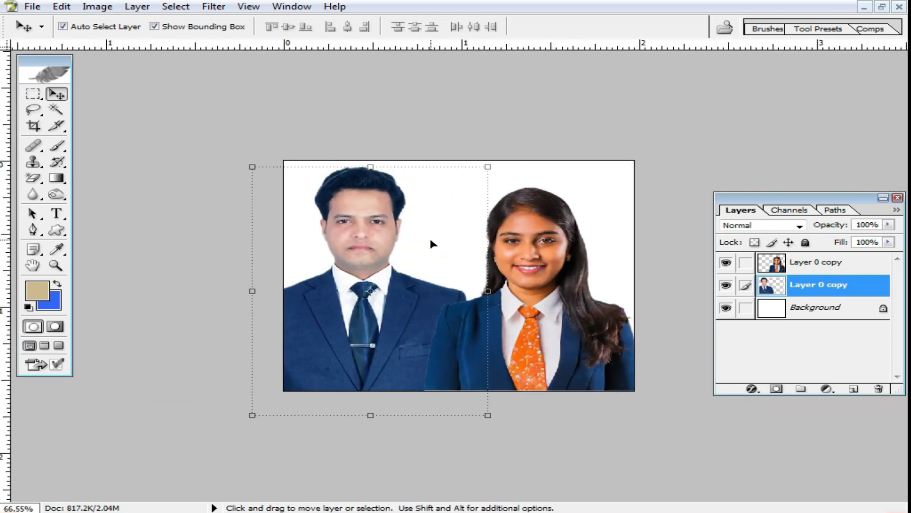
scroll(431, 240, "up", 1)
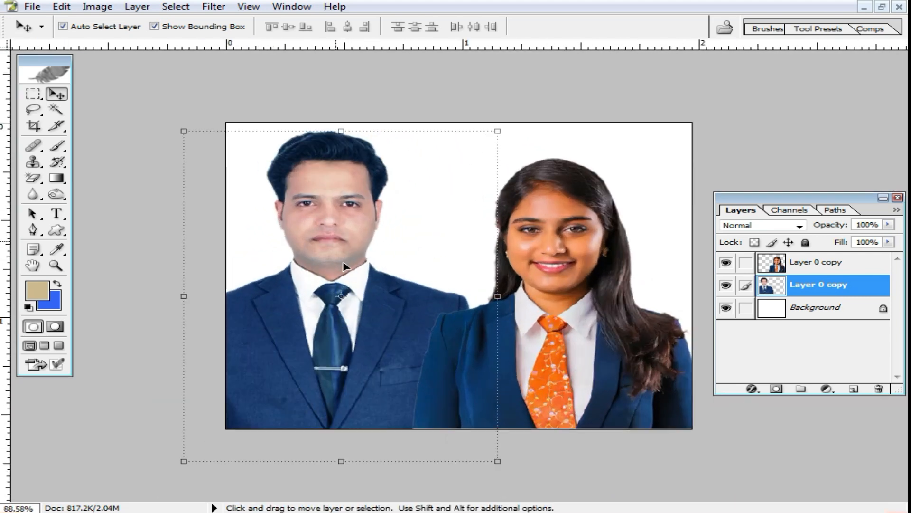
left_click_drag(498, 461, 543, 504)
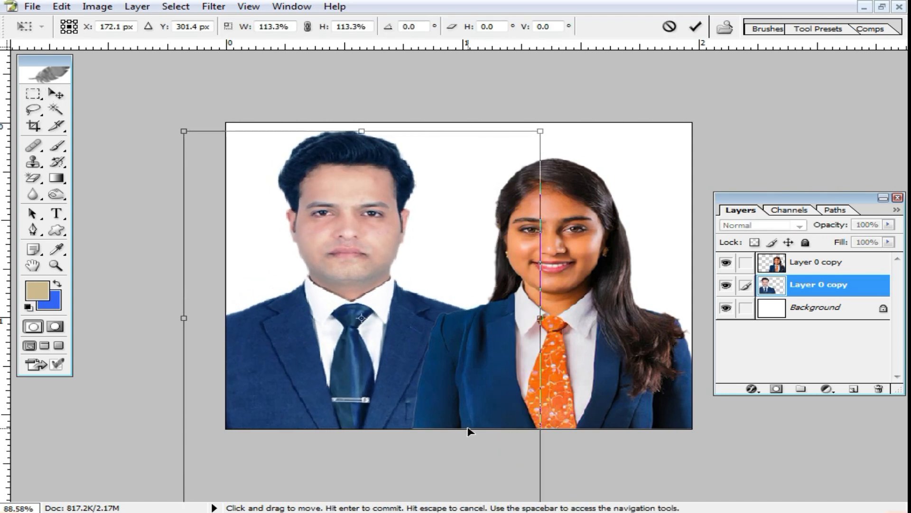
key("Return")
Step: Scale the woman's cutout up slightly to match the man's and adjust the placement of both cutouts
mouse_move(619, 335)
left_mouse_down()
mouse_move(606, 319)
mouse_move(622, 316)
mouse_move(620, 324)
left_mouse_up()
left_click_drag(707, 428, 729, 451)
double_click(619, 348)
left_click(435, 262)
left_click(598, 235)
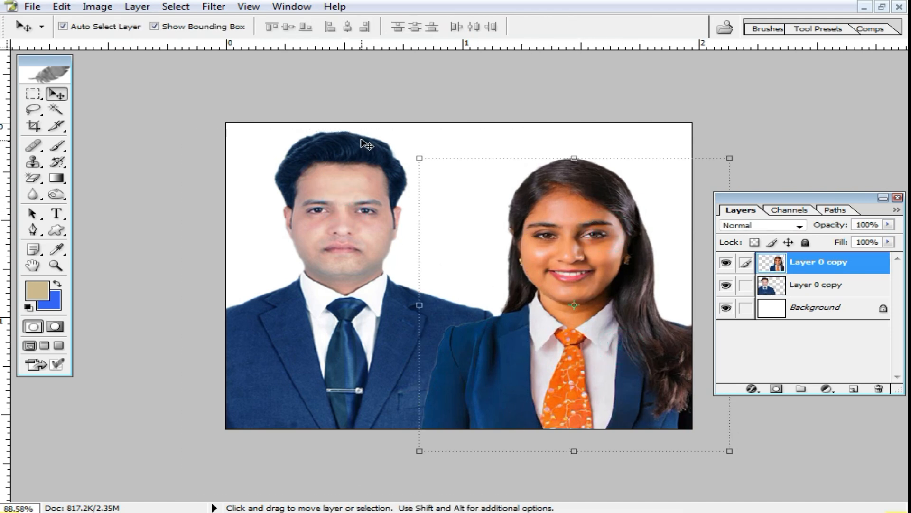
Step: Place a horizontal guide at the top of the man's hair and scale the woman's cutout to 105.6%, nudged down below the guide
left_click(368, 39)
left_click_drag(416, 46, 444, 131)
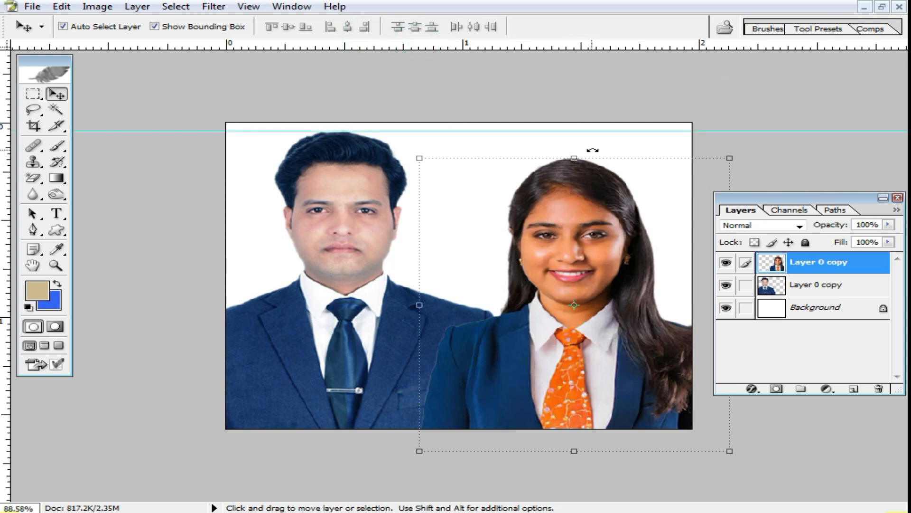
left_click_drag(731, 159, 749, 142)
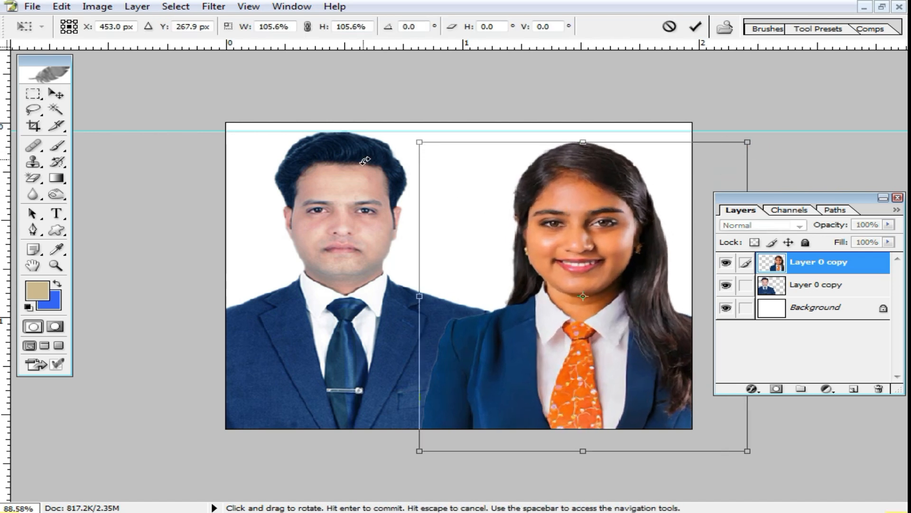
key("Return")
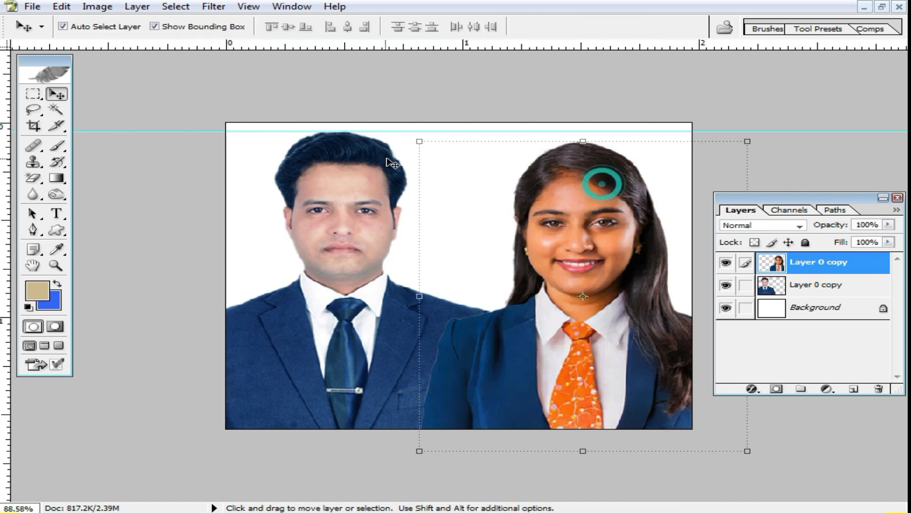
left_click_drag(591, 184, 591, 190)
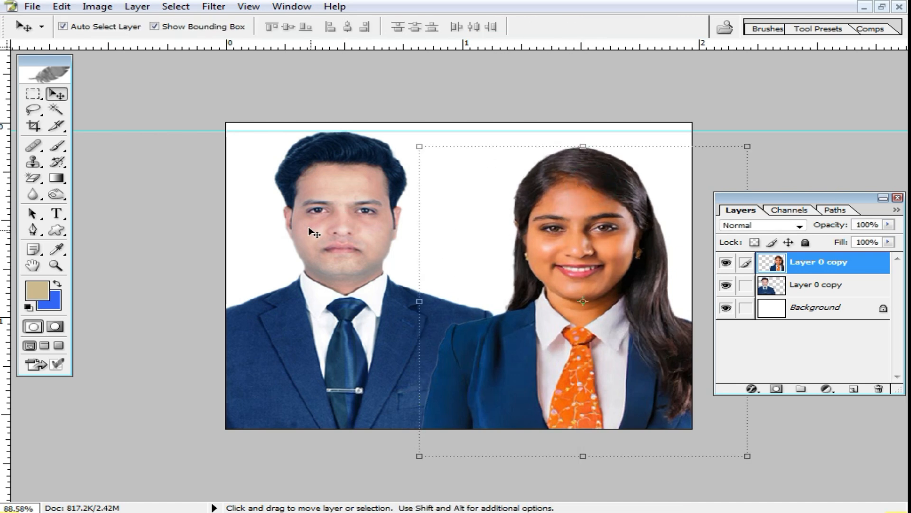
Step: Examine both faces and the edge where the woman's jacket overlaps the man's at close zoom
left_click(337, 232)
left_click(606, 289)
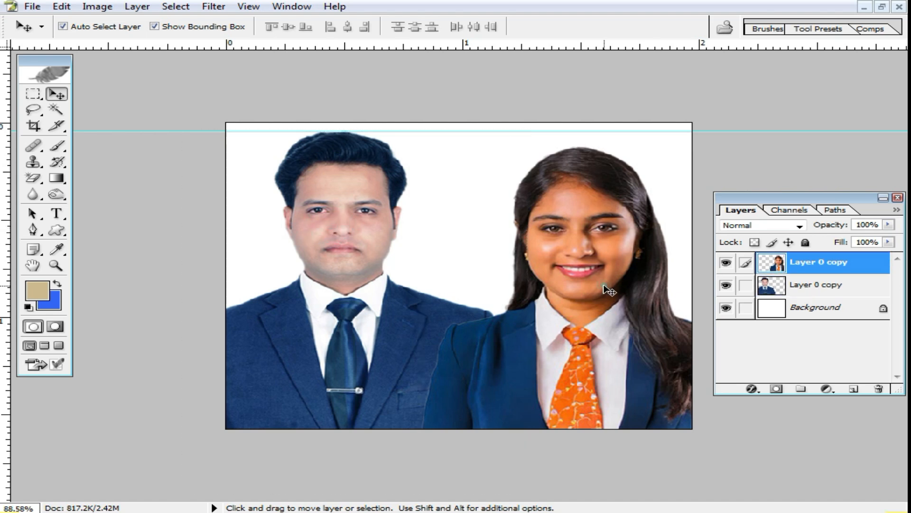
left_click(579, 258)
left_click(602, 258)
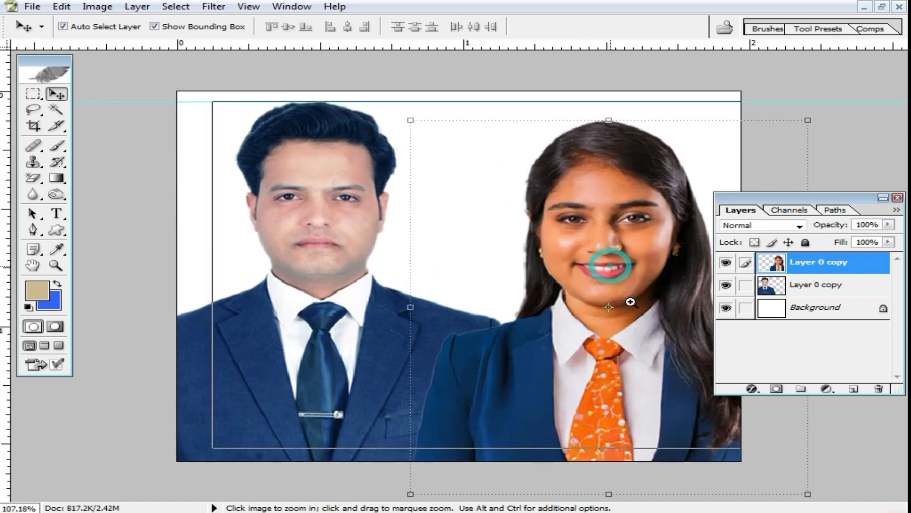
left_click(527, 381, "alt")
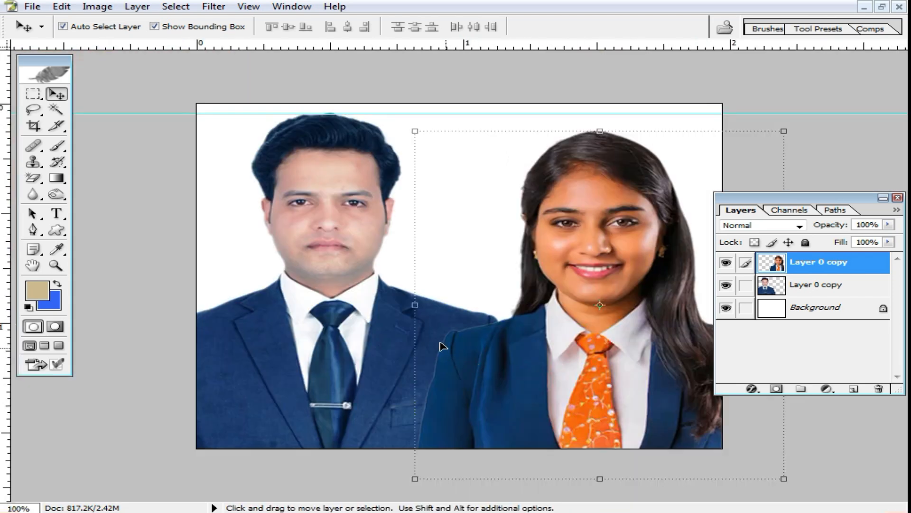
left_click(480, 350)
left_click(451, 391)
left_click(464, 346)
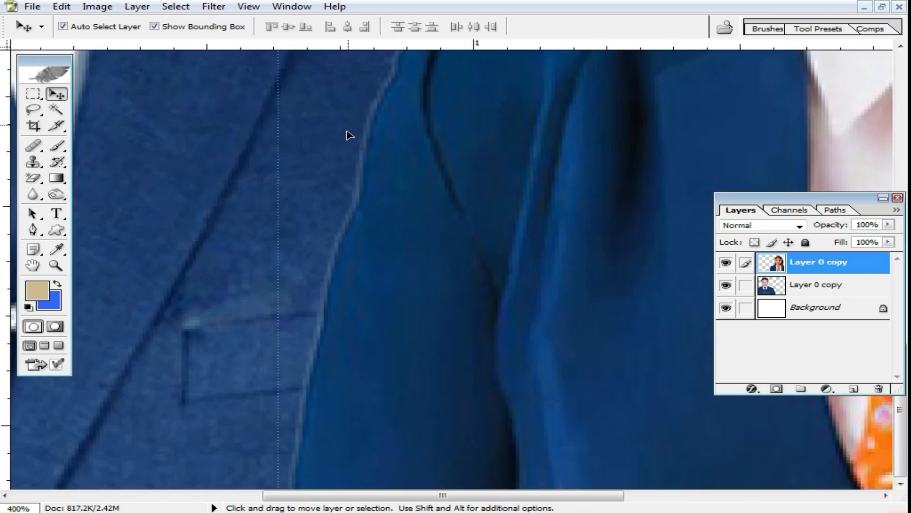
left_click(560, 248, "alt")
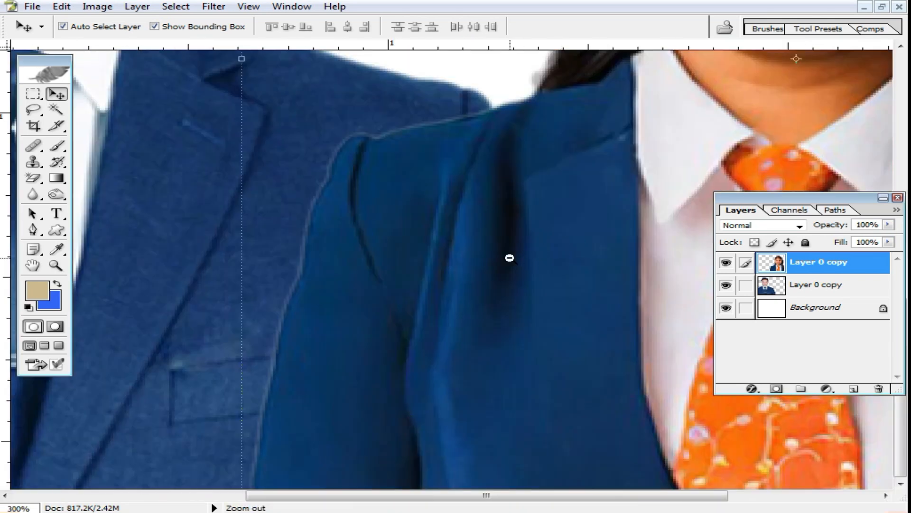
left_click(508, 259, "alt")
left_click(488, 300, "alt")
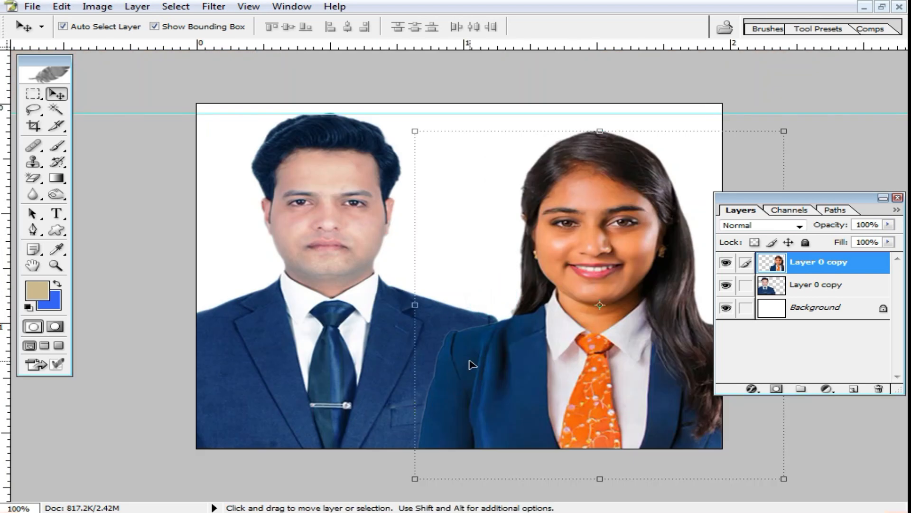
Step: Try deleting the part of the woman's jacket that overlaps the man with a rectangular selection
left_click(25, 97)
left_click_drag(306, 78, 502, 486)
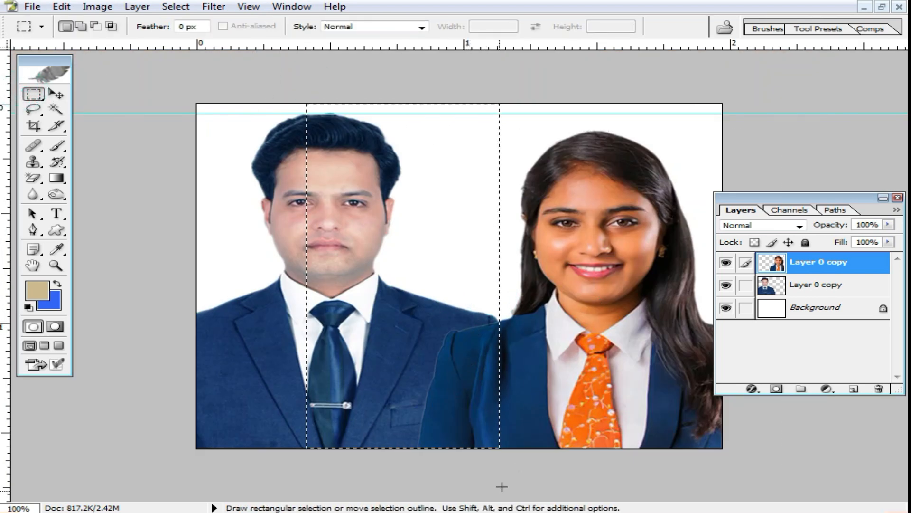
key("Delete")
Step: Try trimming the side of the man's jacket nearest the woman with a rectangular selection, then deselect
left_click(34, 98)
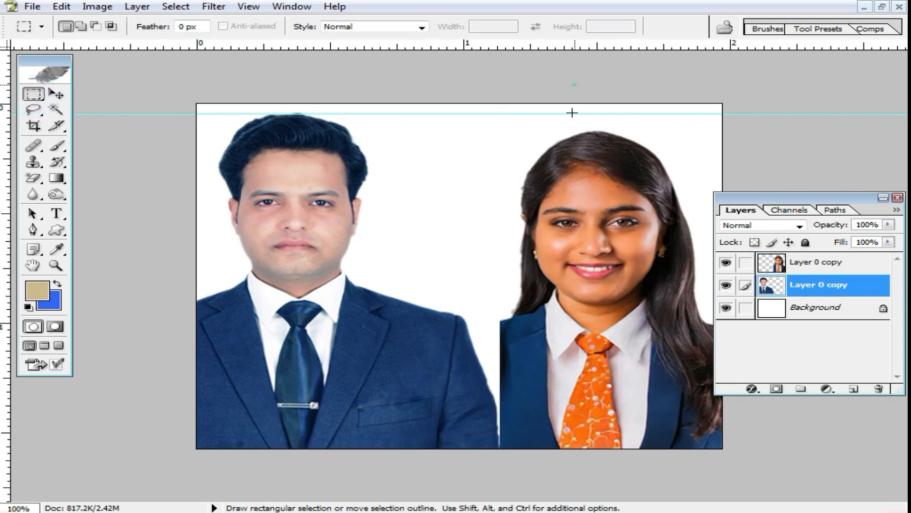
left_click_drag(574, 85, 448, 453)
key("Delete")
key("ctrl+d")
Step: Try moving the trimmed cutouts together with the Move tool so their jackets meet along the straight cut
left_click(56, 94)
left_click_drag(613, 333, 594, 346)
left_click_drag(310, 362, 344, 364)
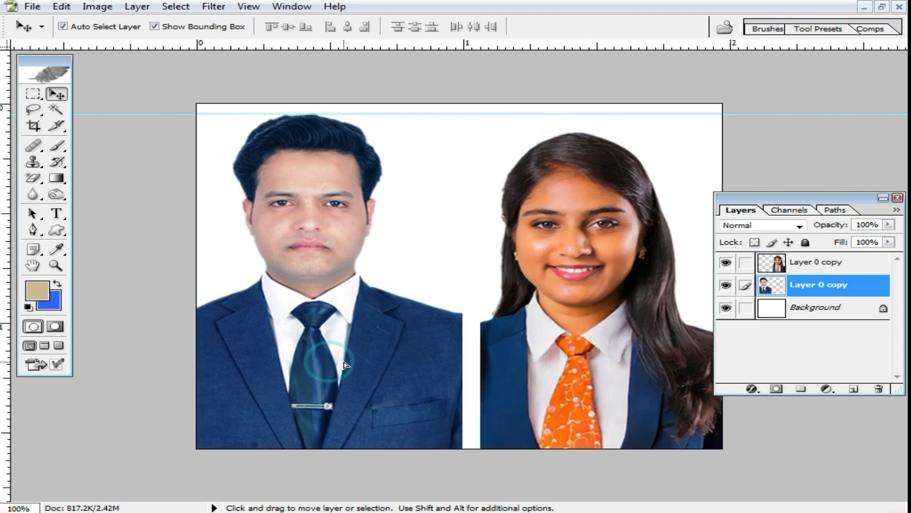
left_click_drag(643, 359, 617, 359)
left_click_drag(557, 435, 545, 419)
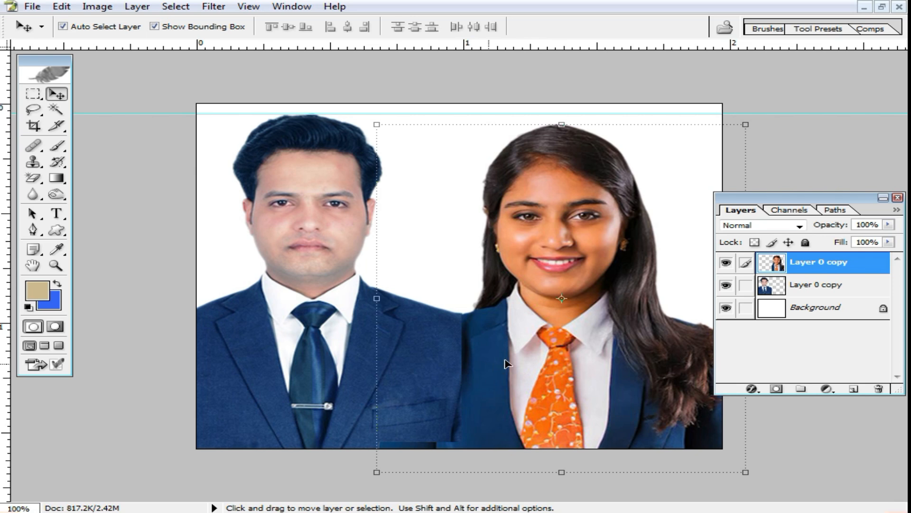
left_click_drag(507, 377, 498, 354)
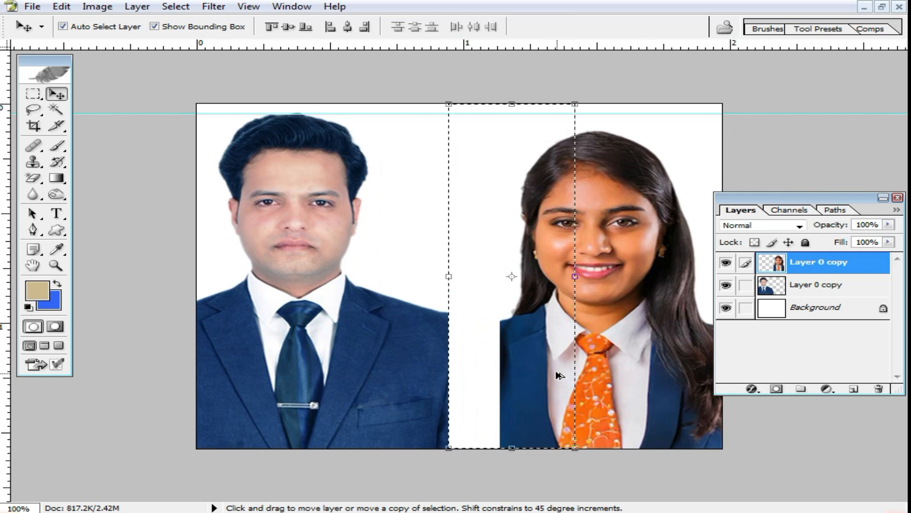
Step: Undo the trimming and repositioning of both cutouts and clear the rectangular selection
key("ctrl+alt+z")
left_click(37, 95)
key("v")
left_click(612, 367, "alt")
key("ctrl+alt+z")
key("ctrl+alt+z")
key("ctrl+alt+z")
key("ctrl+alt+z")
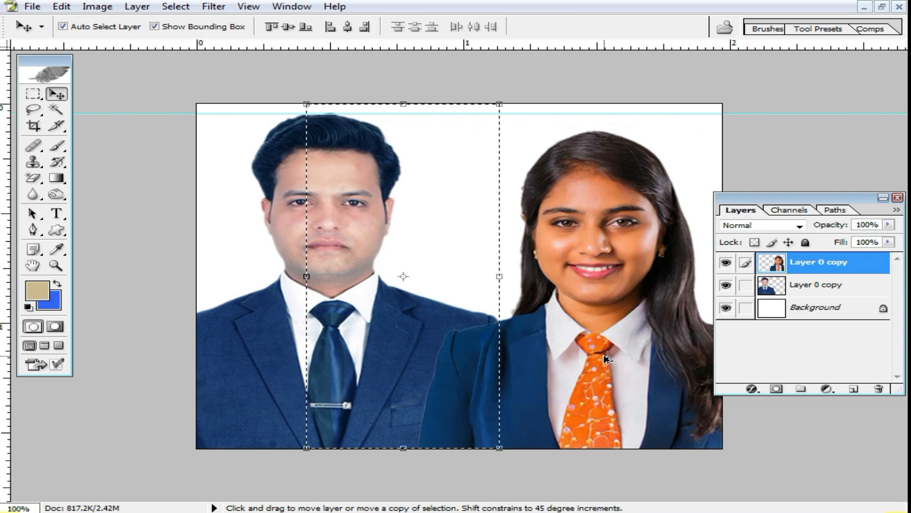
left_click(33, 93)
left_click(81, 94)
left_click(147, 99)
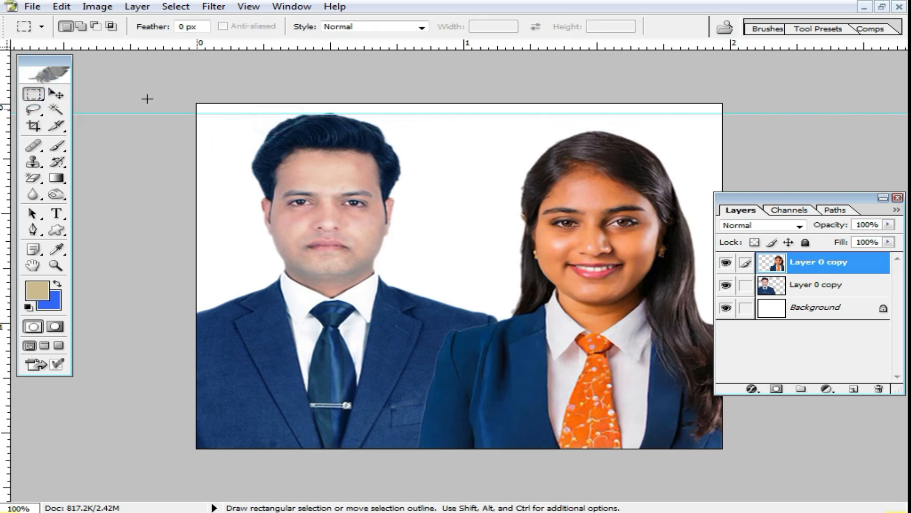
Step: Nudge the man's and the woman's cutouts slightly to the left with the Move tool
left_click(50, 98)
left_click_drag(323, 197, 314, 198)
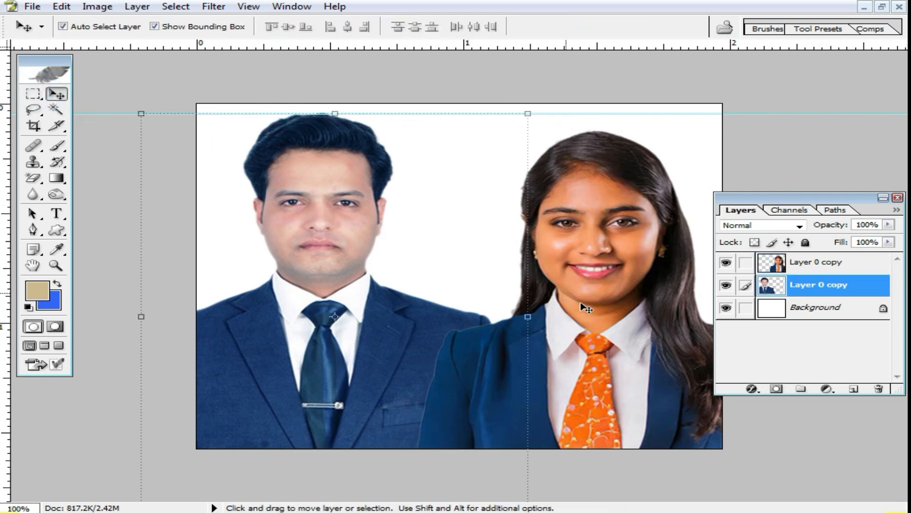
left_click(607, 310)
Step: Select the main areas of the man's suit jacket on his layer with the Magic Wand
key("ctrl+space")
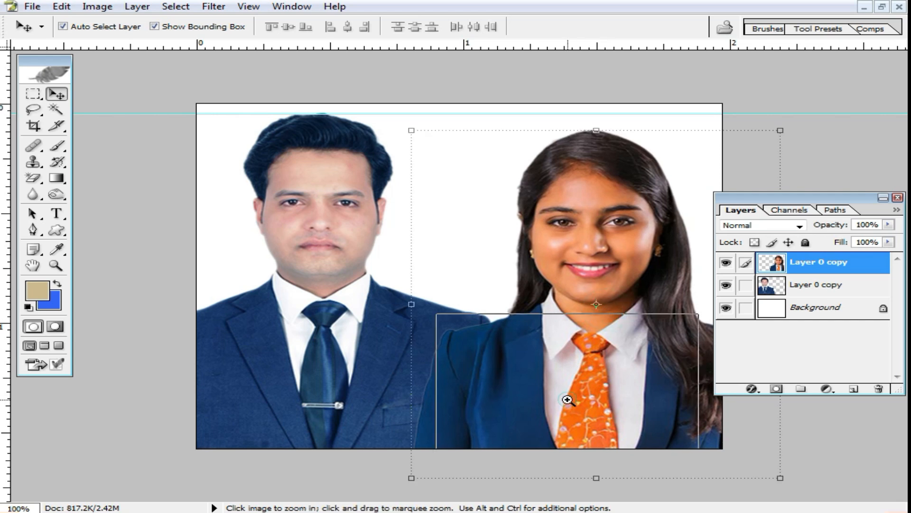
left_click(562, 403)
left_click(558, 412, "ctrl")
key("ctrl+space")
left_click(502, 286, "ctrl+alt")
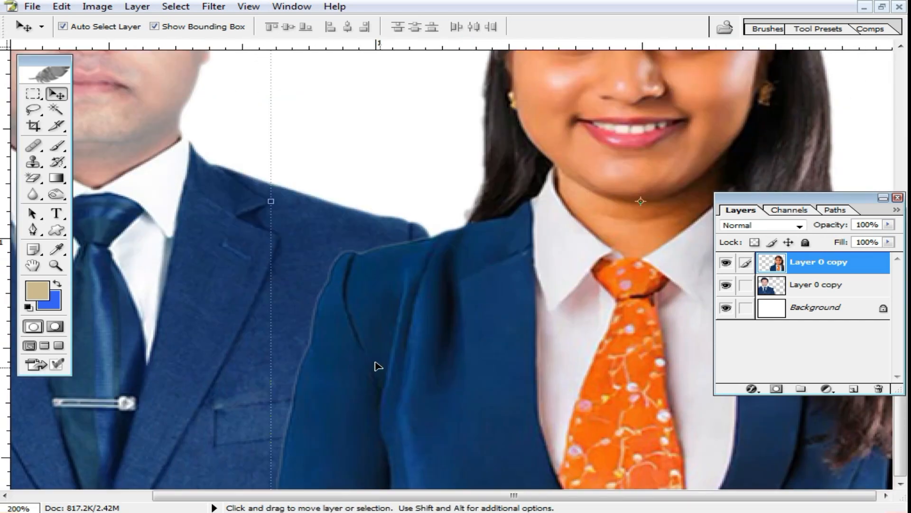
left_click(471, 387, "ctrl+alt")
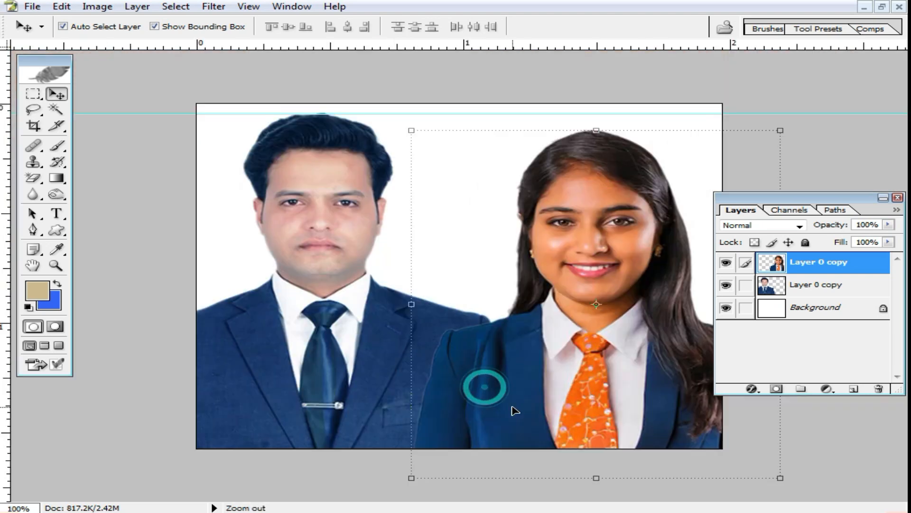
left_click(366, 367)
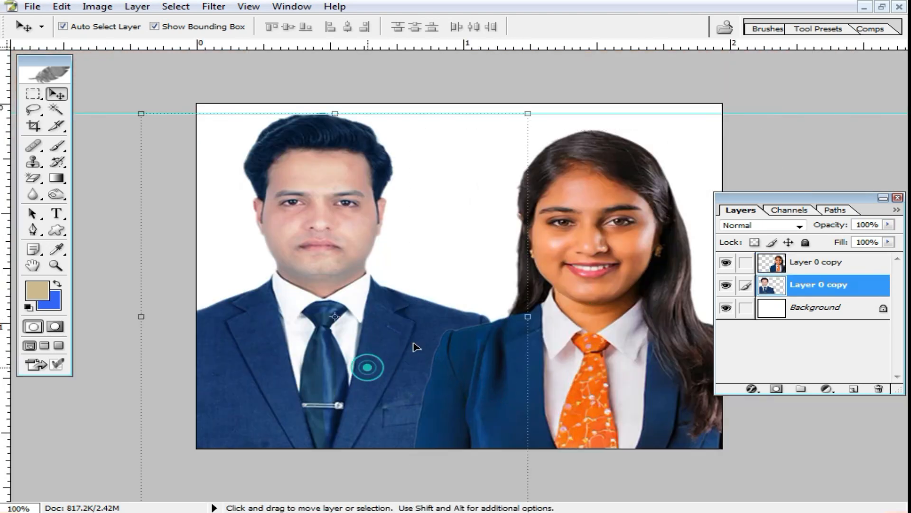
left_click(56, 109)
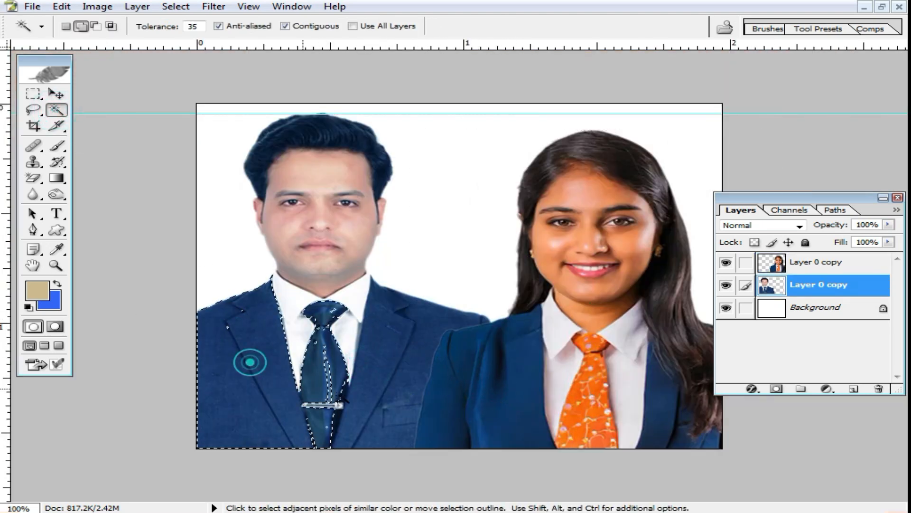
left_click(465, 428)
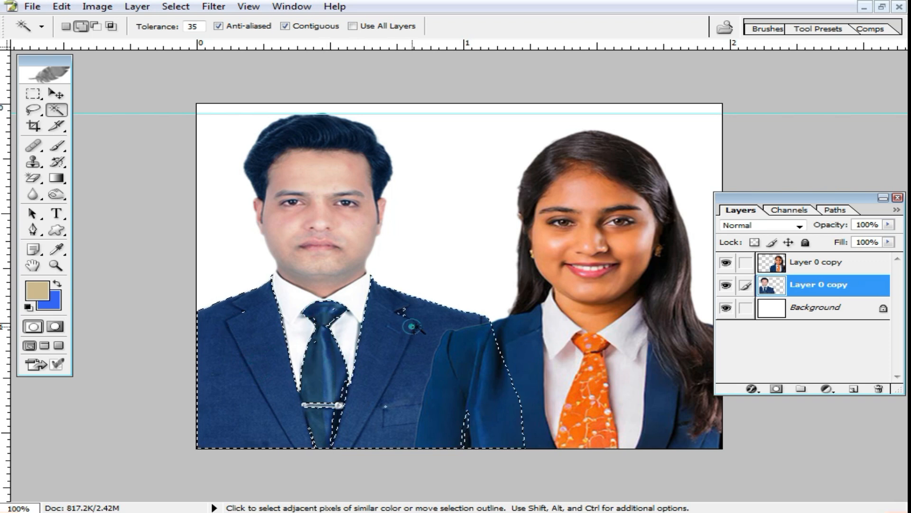
Step: Add the remaining tie and lapel patches to the man's suit selection and feather it by 2 pixels
left_click(328, 431)
left_click(334, 431)
left_click(405, 351)
left_click(408, 312)
key("ctrl+alt+d")
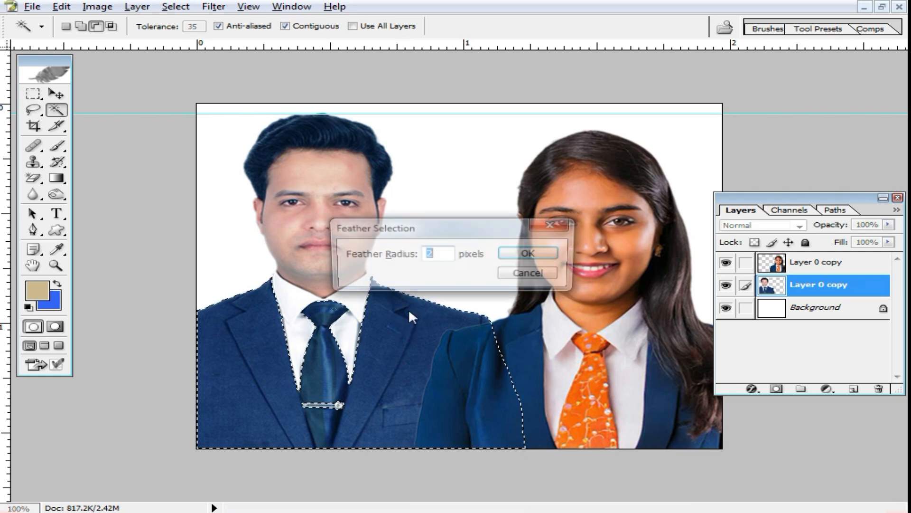
left_click(531, 253)
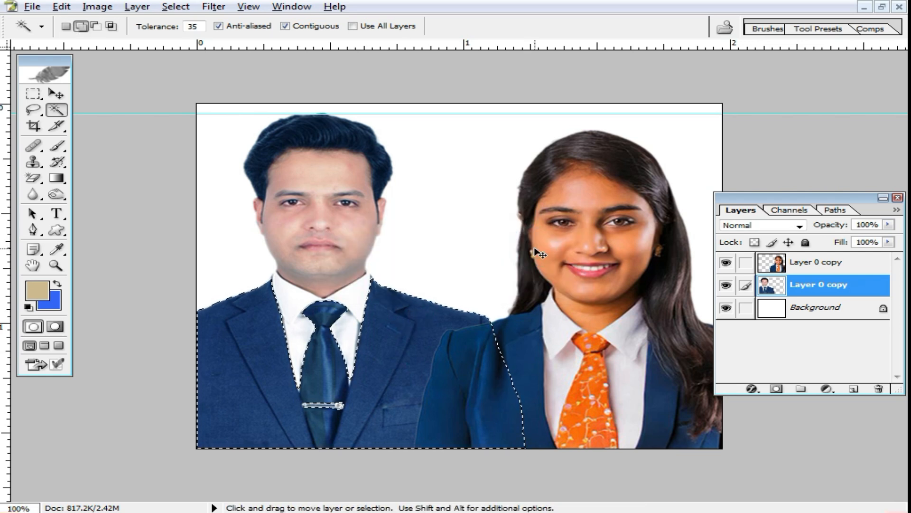
Step: Recolour the man's selected suit and tie from blue to teal green with Hue/Saturation, and clear the selection
key("ctrl+u")
left_click_drag(607, 283, 556, 283)
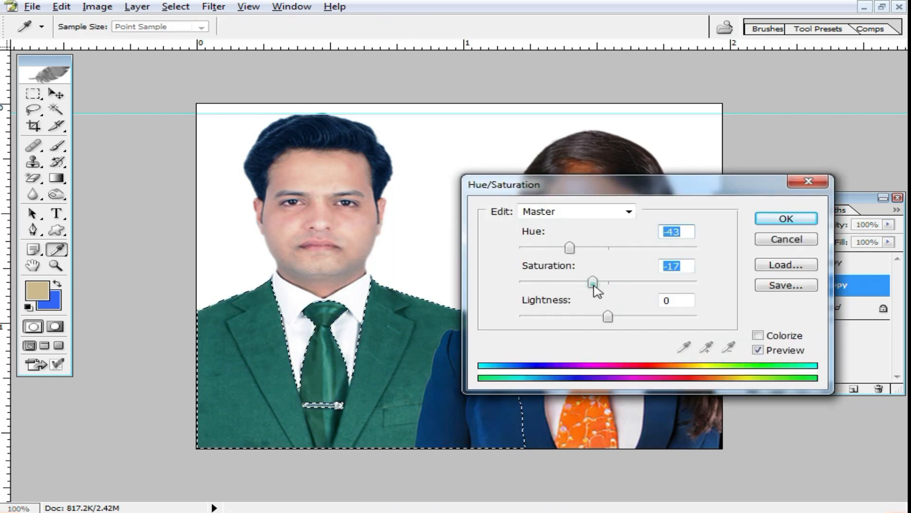
left_click_drag(594, 284, 616, 281)
left_click(570, 247)
left_click_drag(569, 247, 587, 254)
left_click(786, 218)
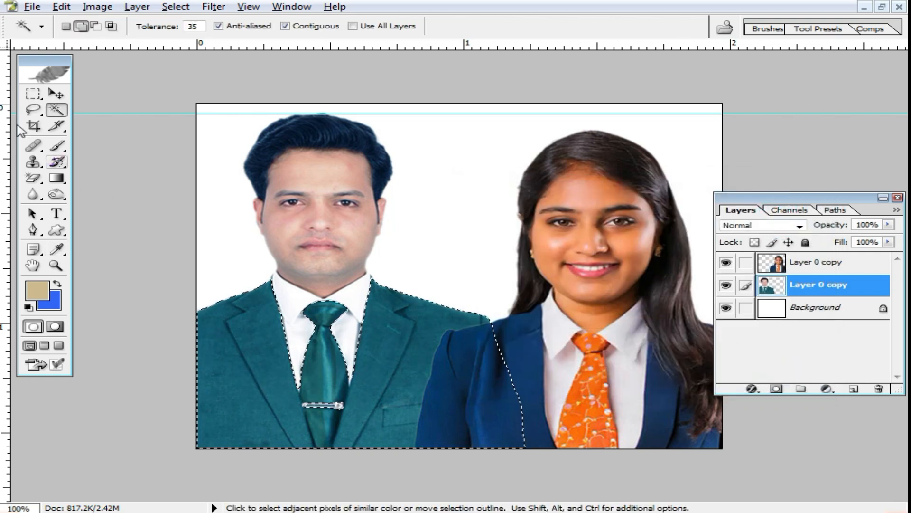
left_click(33, 94)
left_click(520, 191)
Step: Examine the overlap of the two suits up close and compare the colouring of the man's and woman's cutouts
left_click(497, 389, "ctrl")
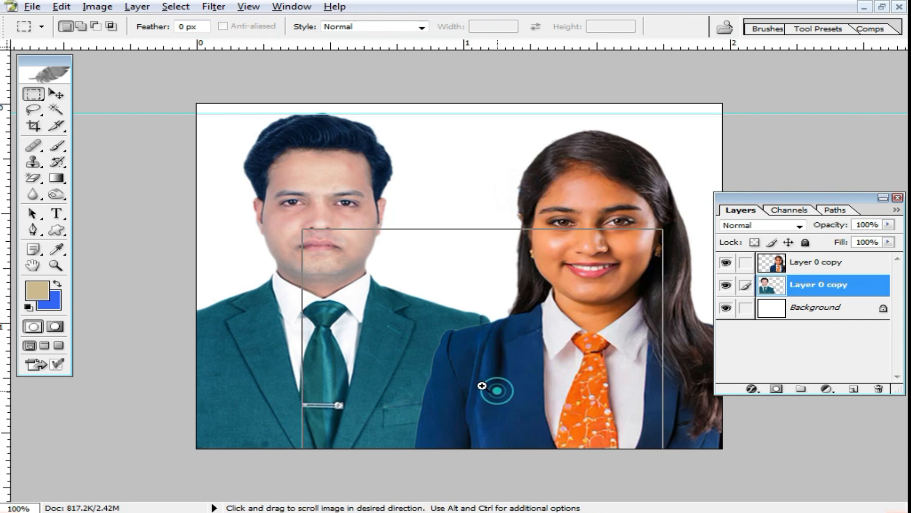
left_click(348, 310, "ctrl")
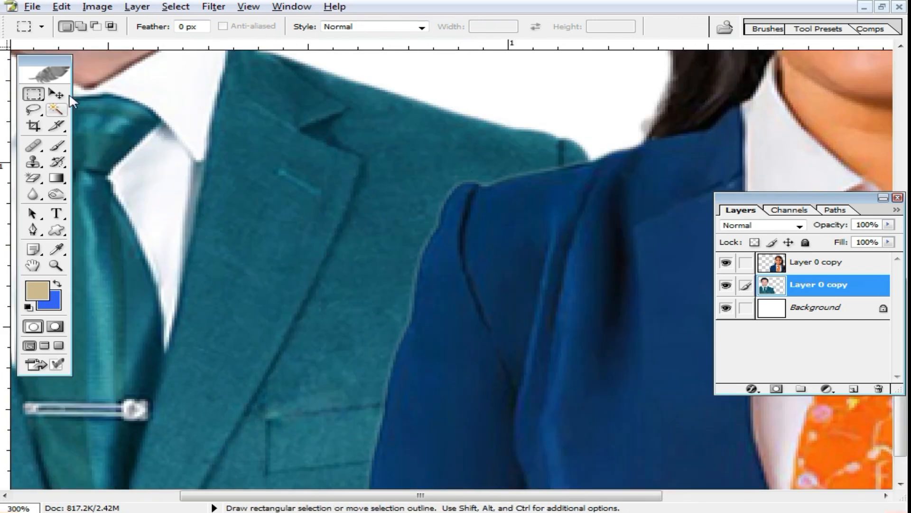
left_click(56, 93)
left_click(502, 256)
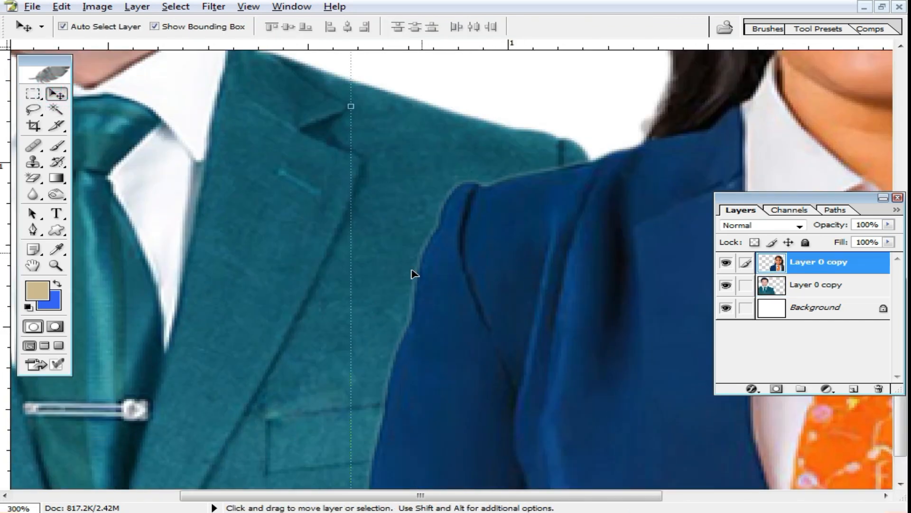
left_click(264, 220)
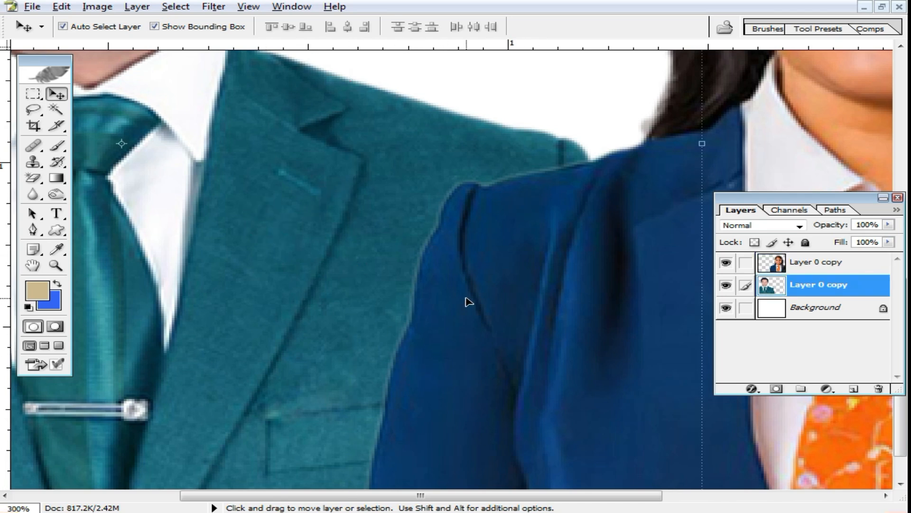
left_click(535, 311, "alt")
left_click(535, 312, "alt")
left_click(534, 311, "alt")
key("ctrl+0")
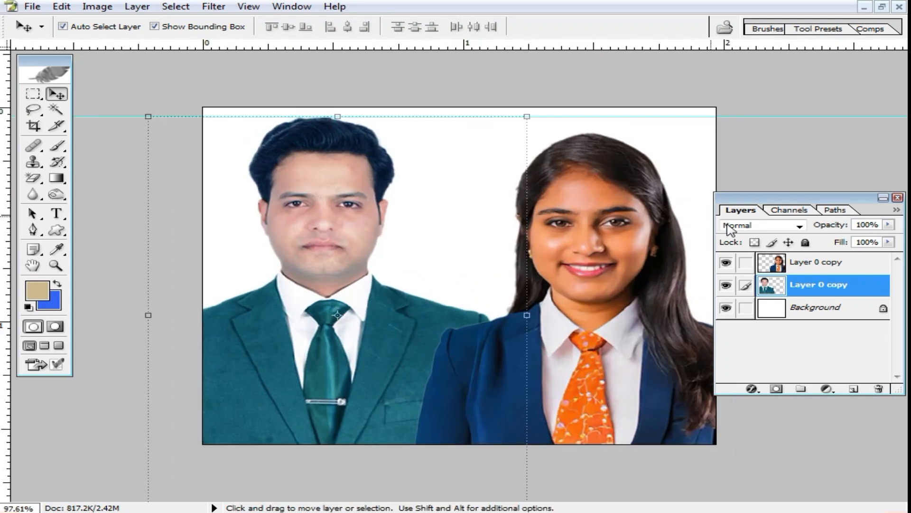
left_click(627, 229)
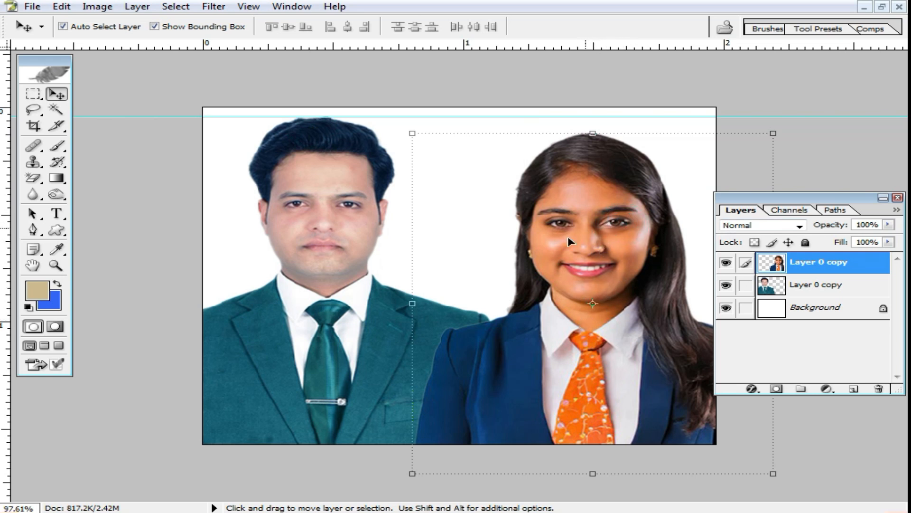
left_click(323, 204)
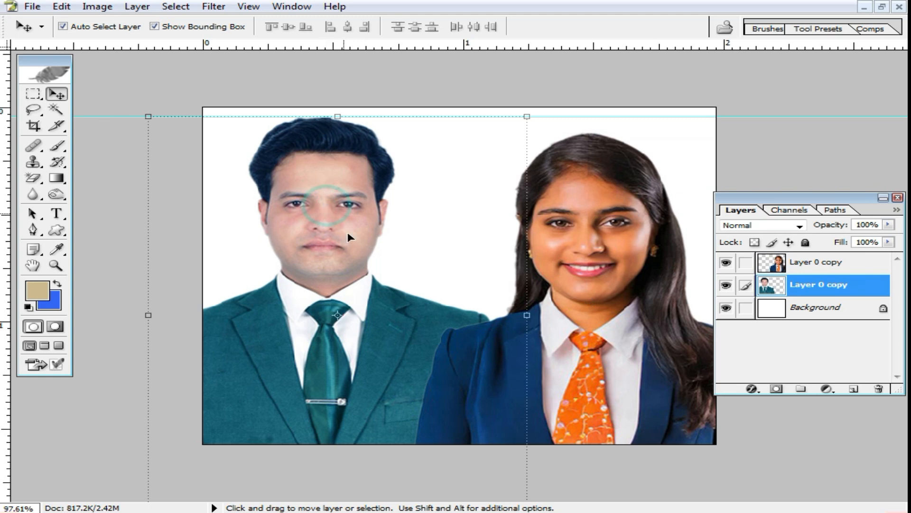
Step: Reduce the saturation of the woman's layer with Hue/Saturation
left_click(599, 230)
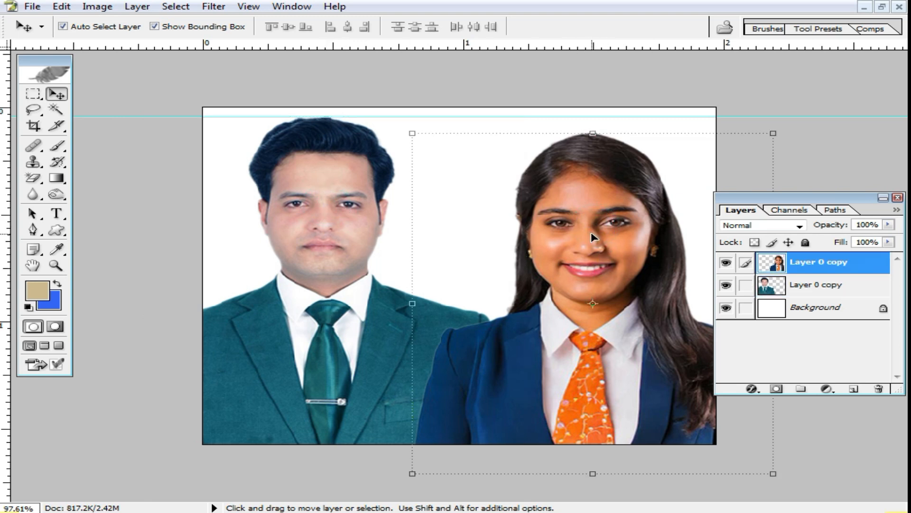
key("ctrl+u")
left_click_drag(668, 190, 303, 187)
left_click_drag(241, 277, 217, 279)
left_click(420, 215)
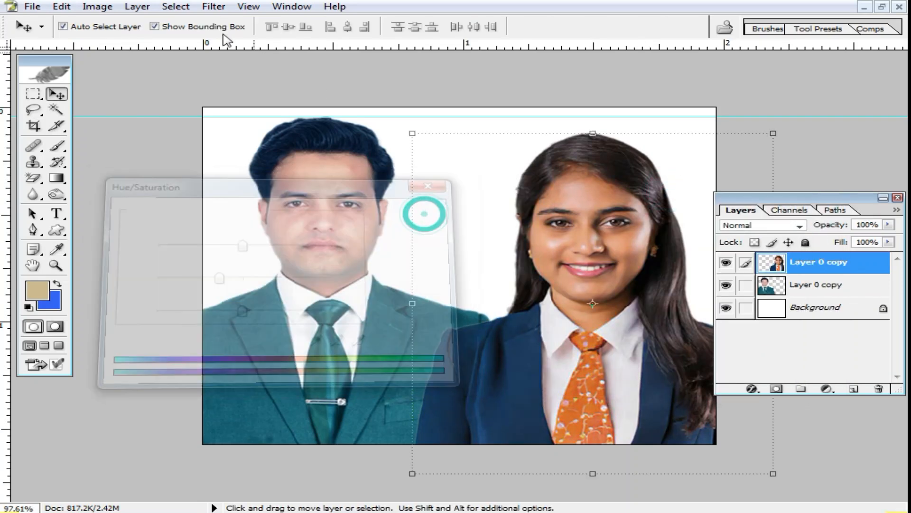
Step: Apply Selective Color to the woman's layer with Black at -39% for Reds and -15% for Yellows
left_click(99, 7)
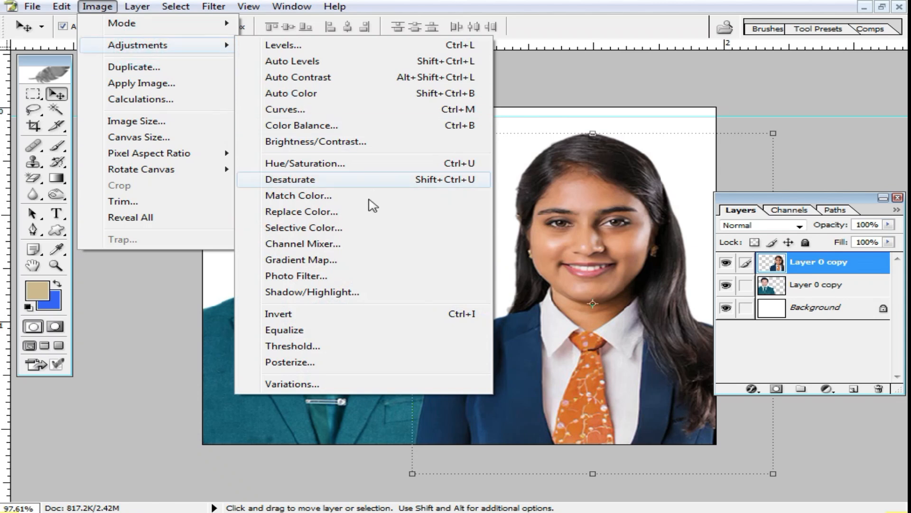
left_click(326, 228)
left_click_drag(711, 188, 318, 224)
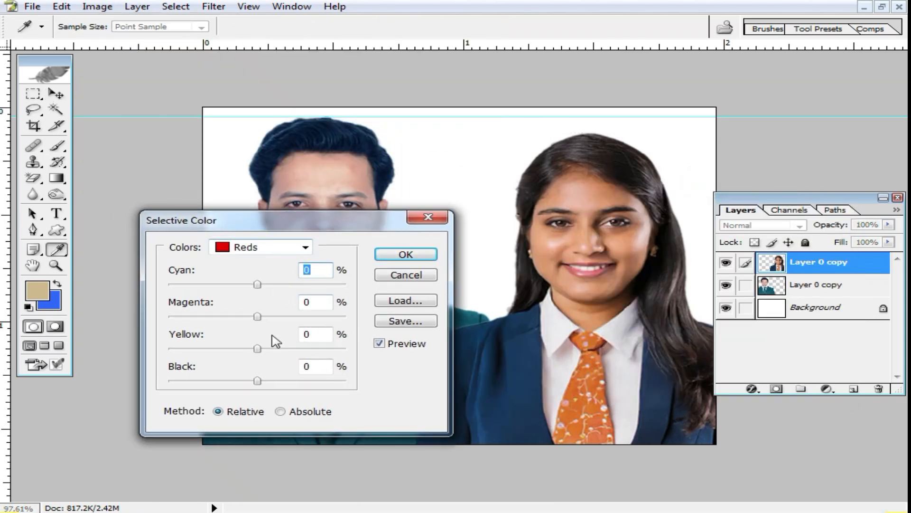
left_click_drag(257, 381, 223, 381)
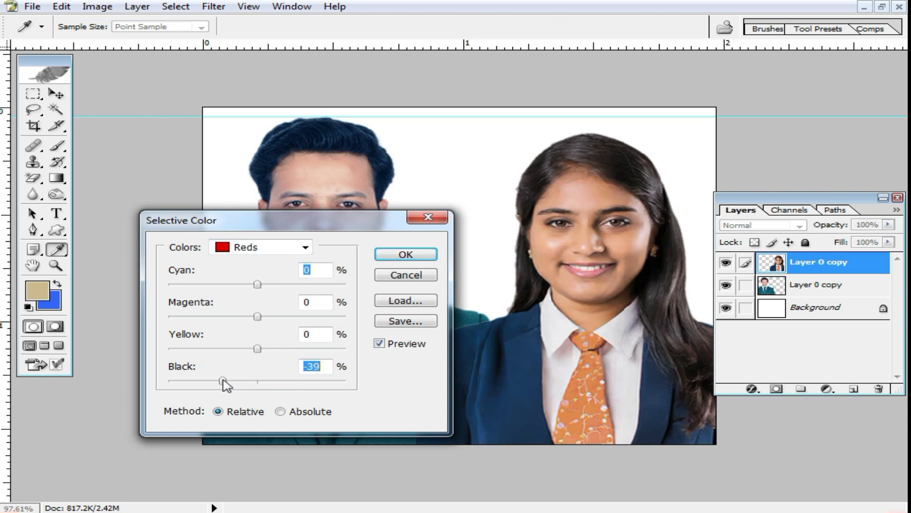
left_click(283, 250)
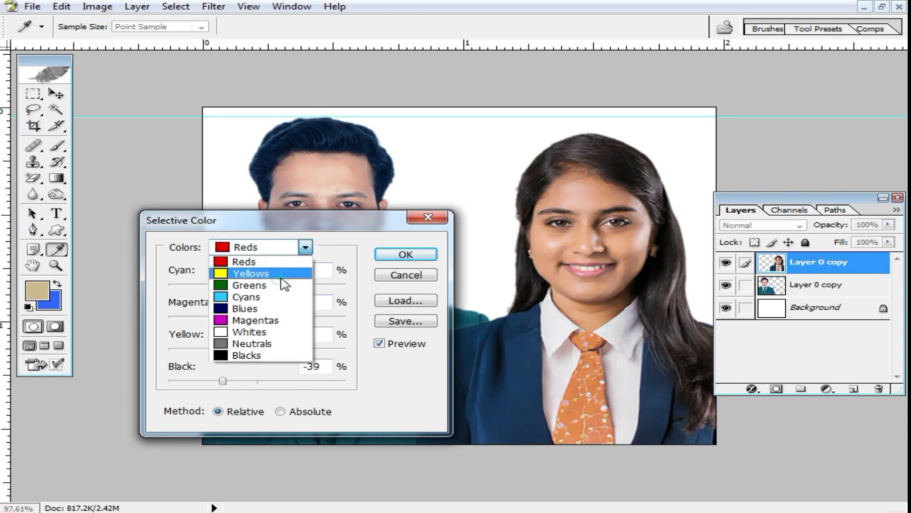
left_click(280, 271)
left_click(258, 380)
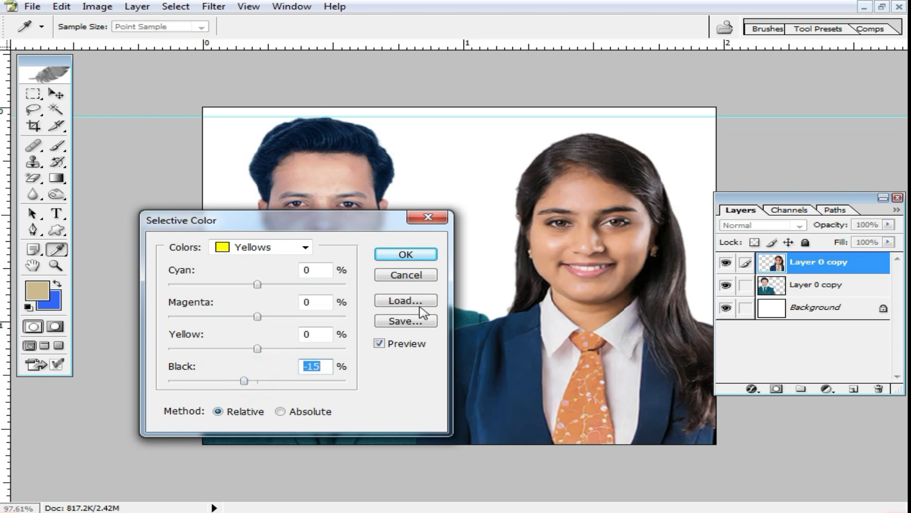
left_click(406, 255)
Step: Shift the highlights of the man's layer slightly toward yellow with Color Balance
key("v")
left_click(348, 212)
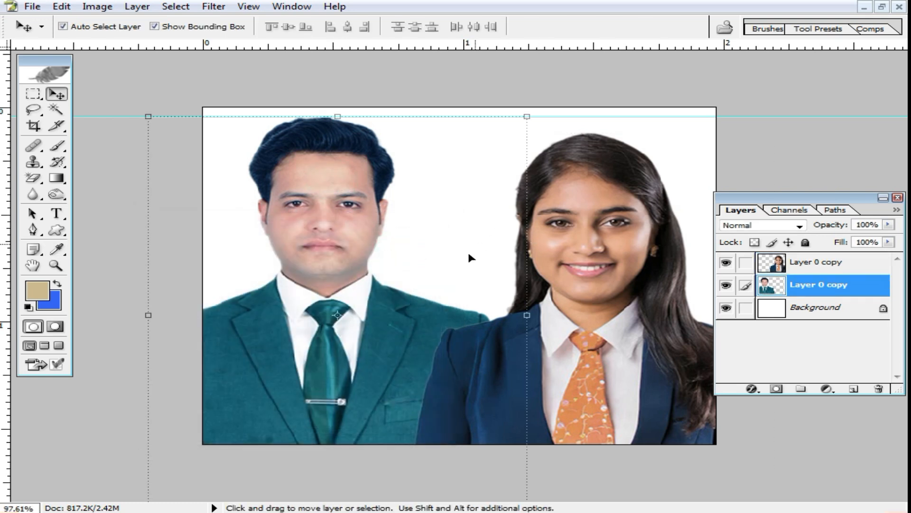
key("i")
key("ctrl+b")
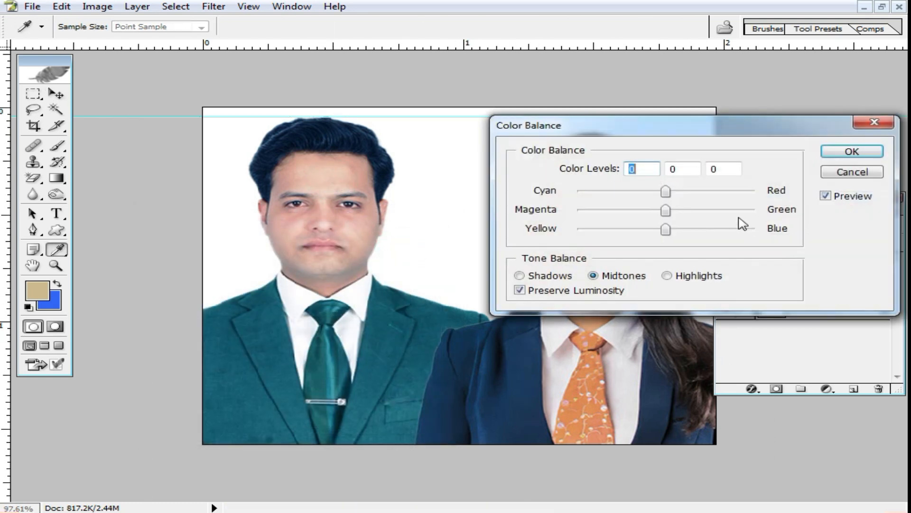
left_click(674, 276)
left_click_drag(666, 229, 649, 231)
left_click(852, 151)
key("v")
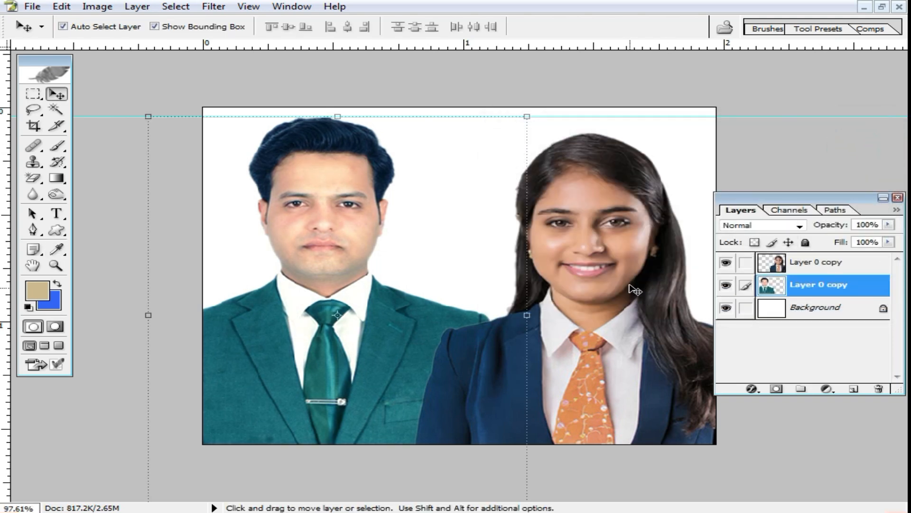
Step: Brighten the woman's layer with Curves by raising the RGB midpoint to input 123, output 131
left_click(631, 286)
scroll(662, 265, "up", 1)
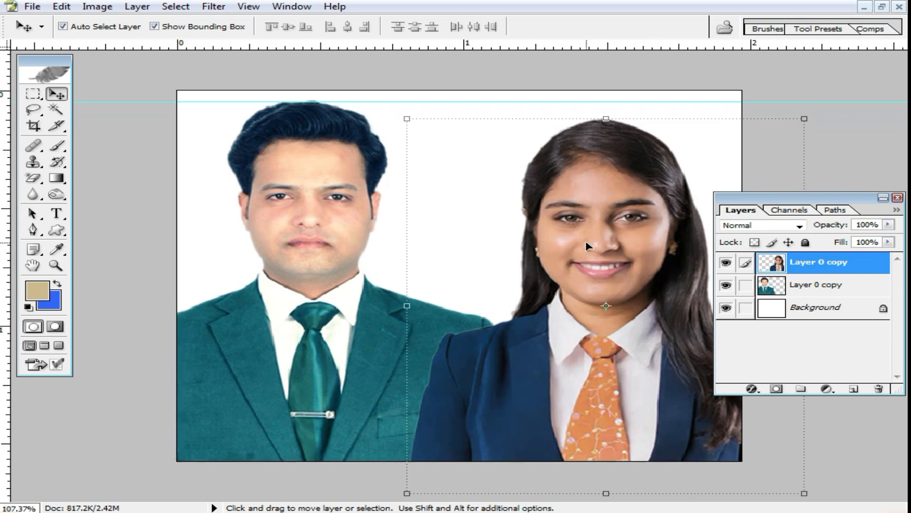
key("i")
key("ctrl+m")
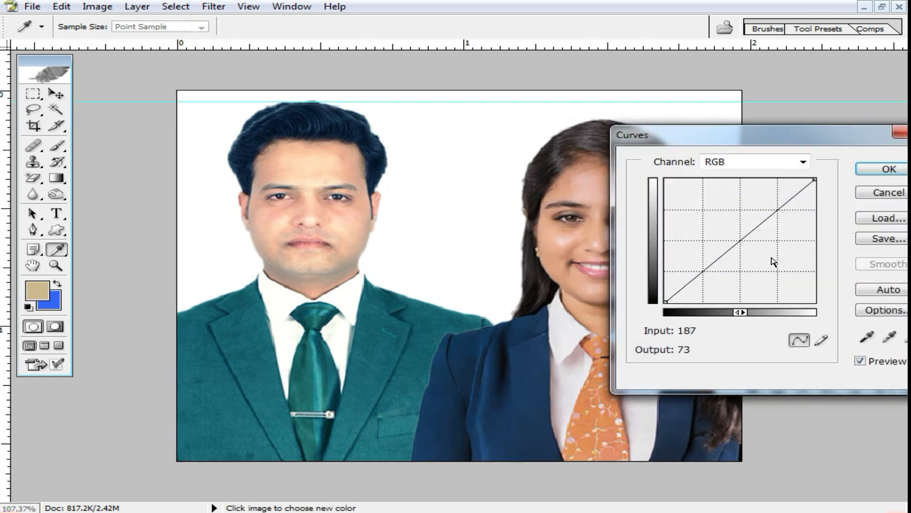
left_click(741, 240)
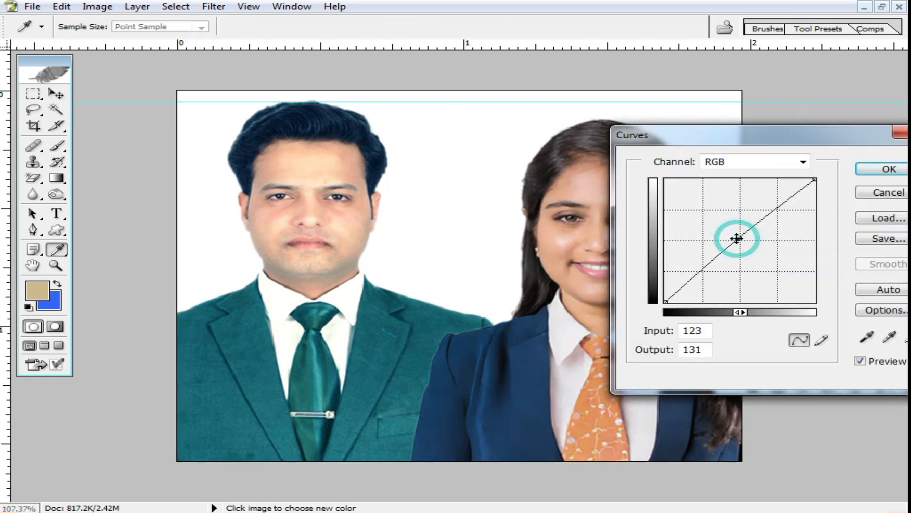
left_click(887, 170)
key("v")
left_click(592, 276, "alt")
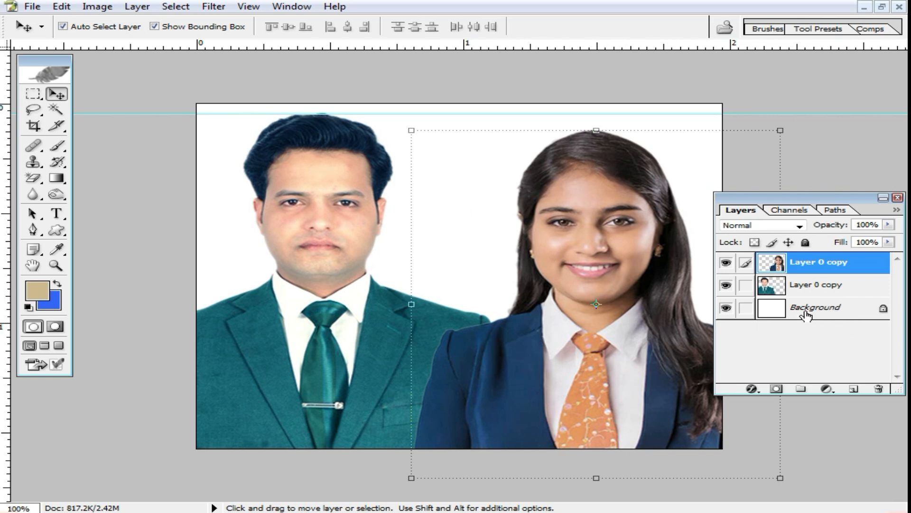
Step: Fill the Background layer with the blue background colour and move the horizontal guide off the photo
left_click(824, 313)
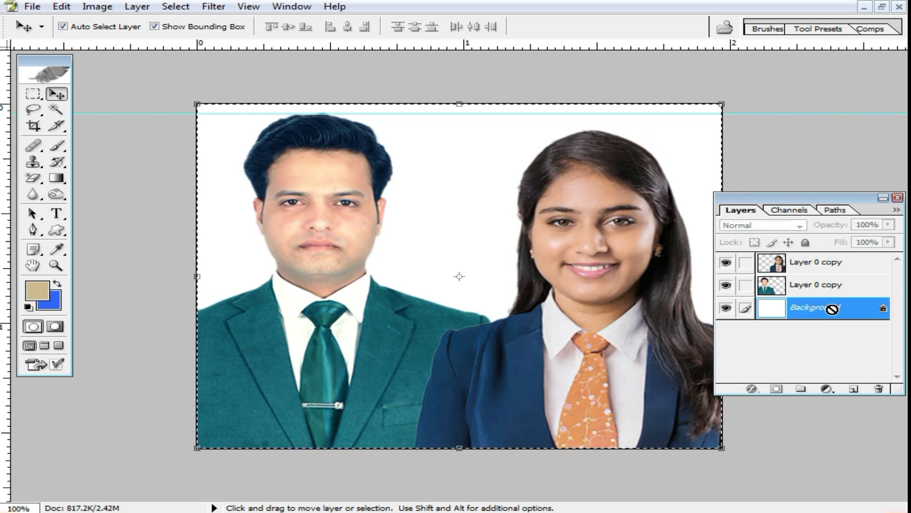
key("ctrl+BackSpace")
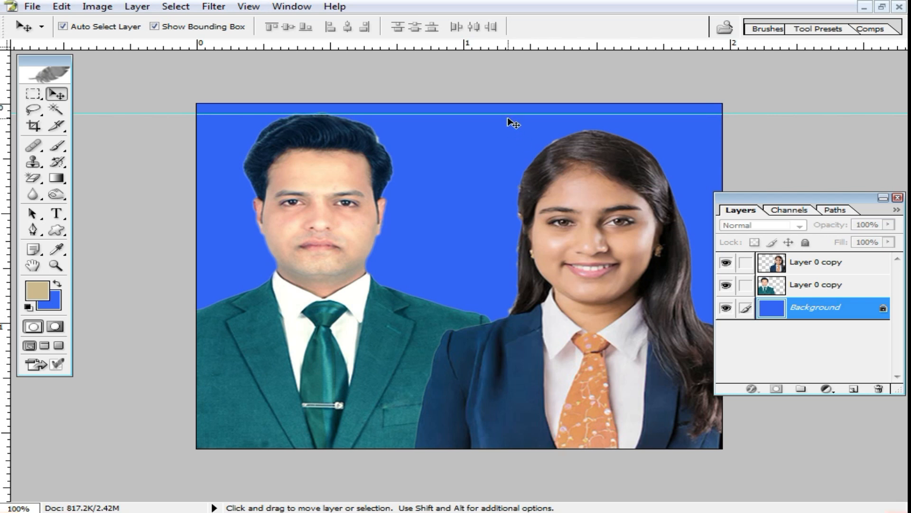
left_click_drag(504, 113, 505, 45)
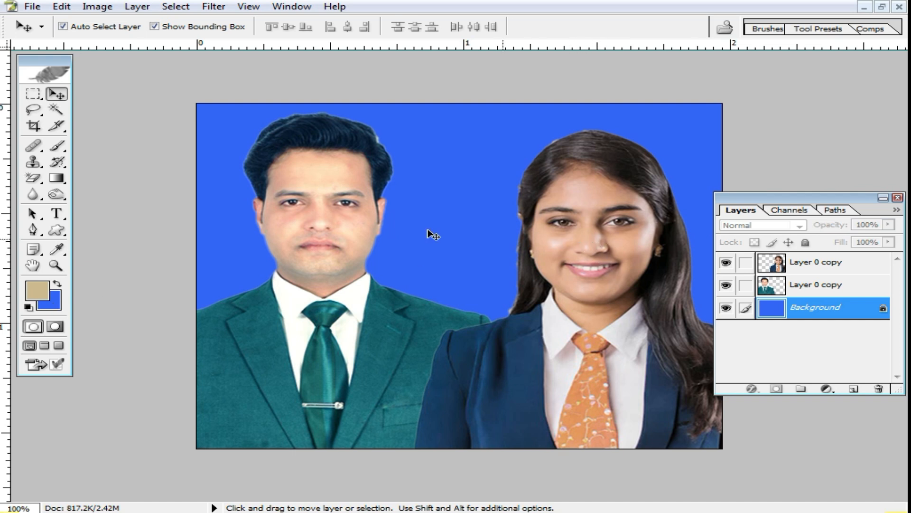
Step: Merge both cutouts and the blue background into a single layer
left_click(304, 168)
key("ctrl+minus")
key("ctrl+0")
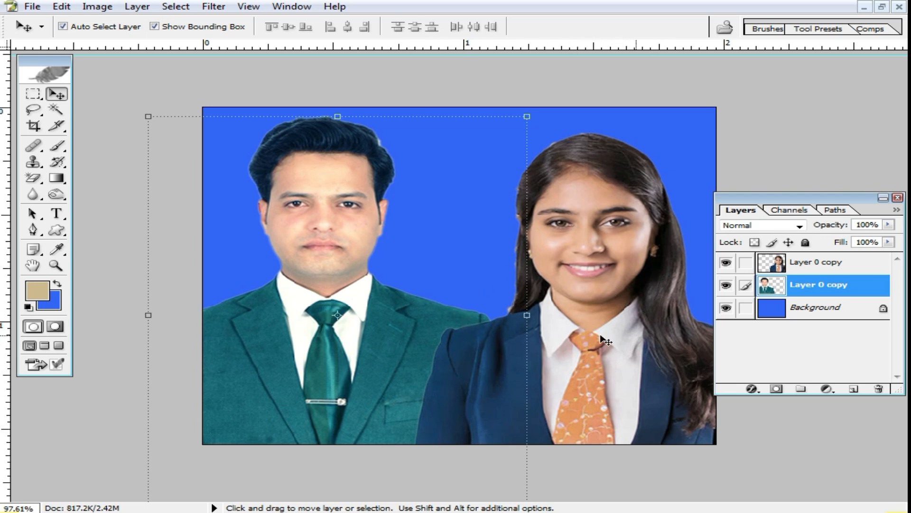
scroll(525, 281, "down", 2)
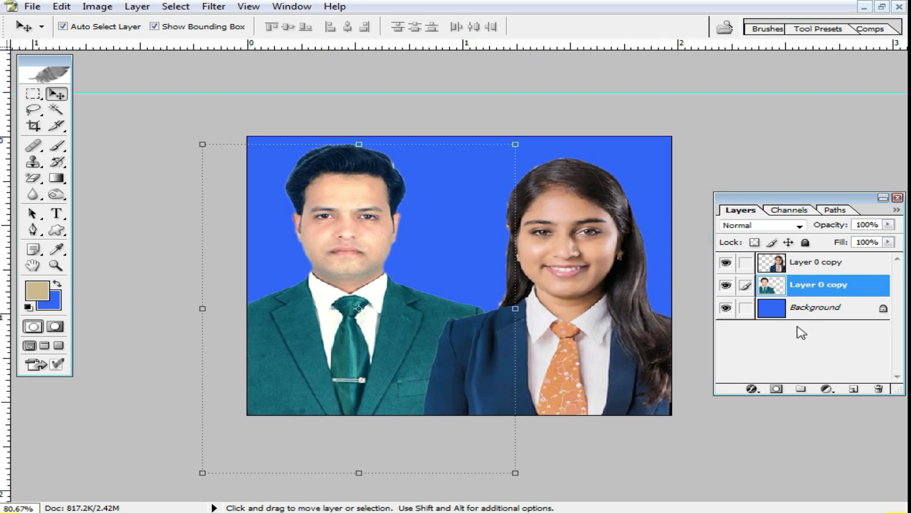
key("ctrl+shift+e")
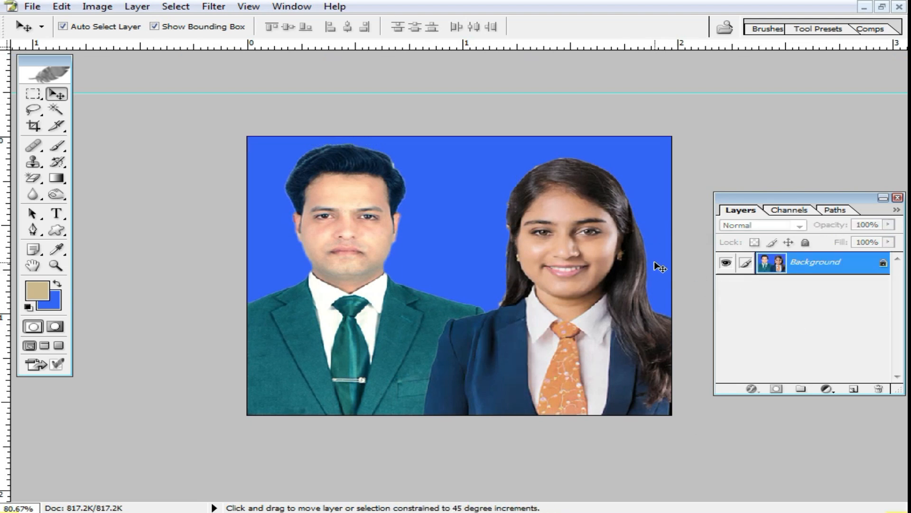
Step: Save the joint photo to the Desktop as a JPEG named 4444 and close its window
key("ctrl+shift+s")
type("4444")
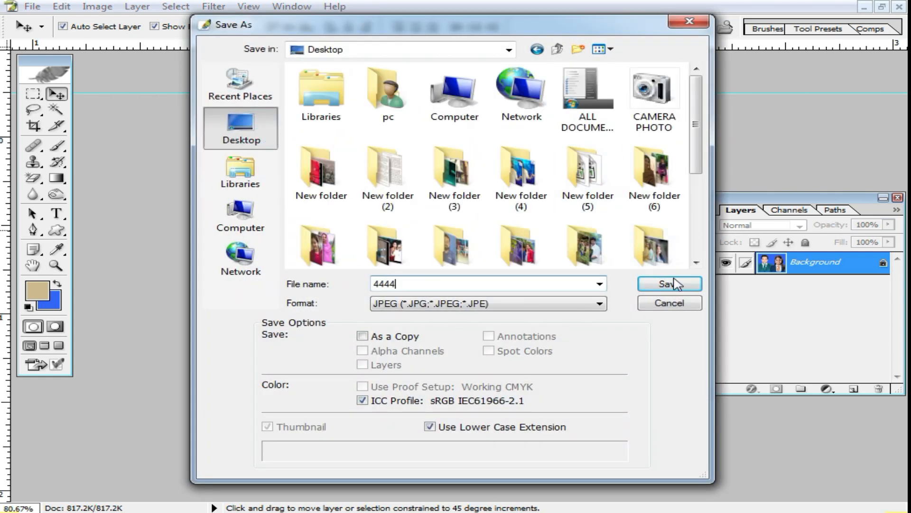
left_click(677, 283)
key("Return")
left_click(882, 7)
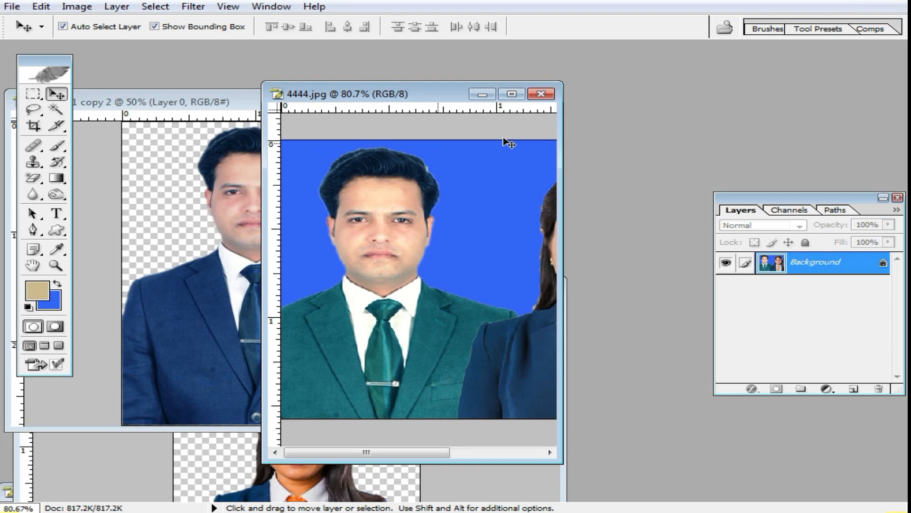
left_click(549, 95)
Step: Put the cutout windows away, maximize the photo of the couple against the blue cloth, and examine both people up close
left_click(432, 98)
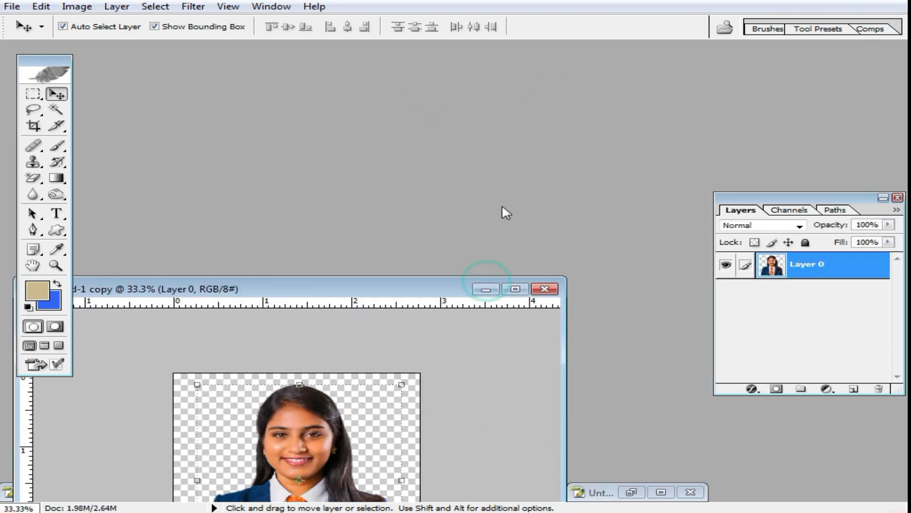
left_click_drag(275, 87, 483, 62)
double_click(484, 62)
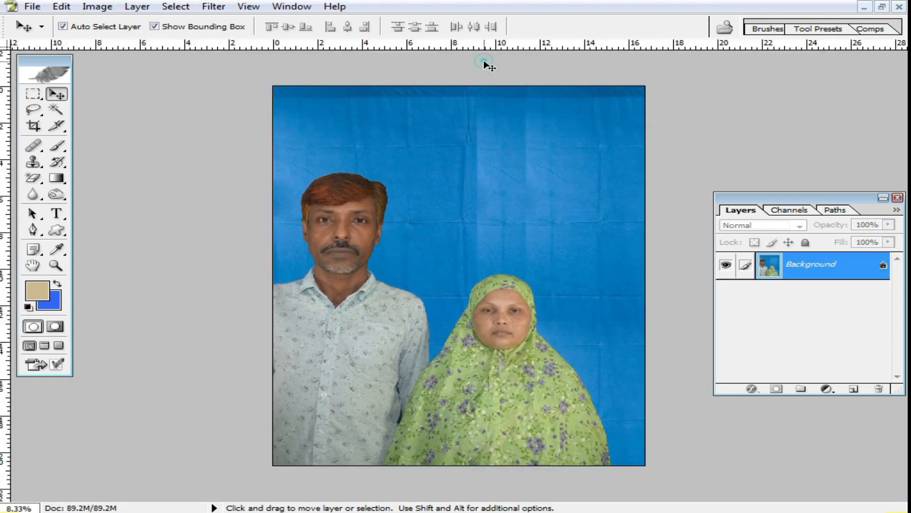
left_click(451, 318, "ctrl")
left_click(463, 285, "ctrl")
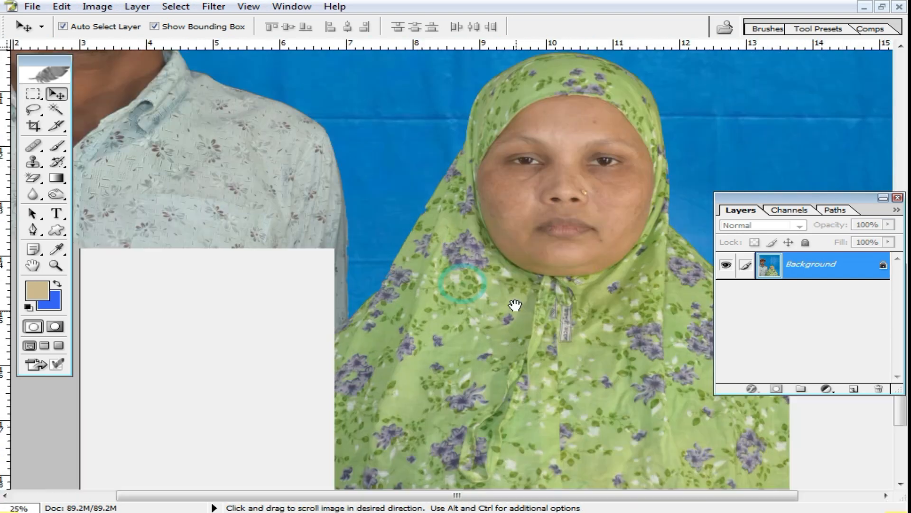
left_click(437, 195, "ctrl")
left_click(474, 210, "alt")
scroll(285, 254, "down", 5)
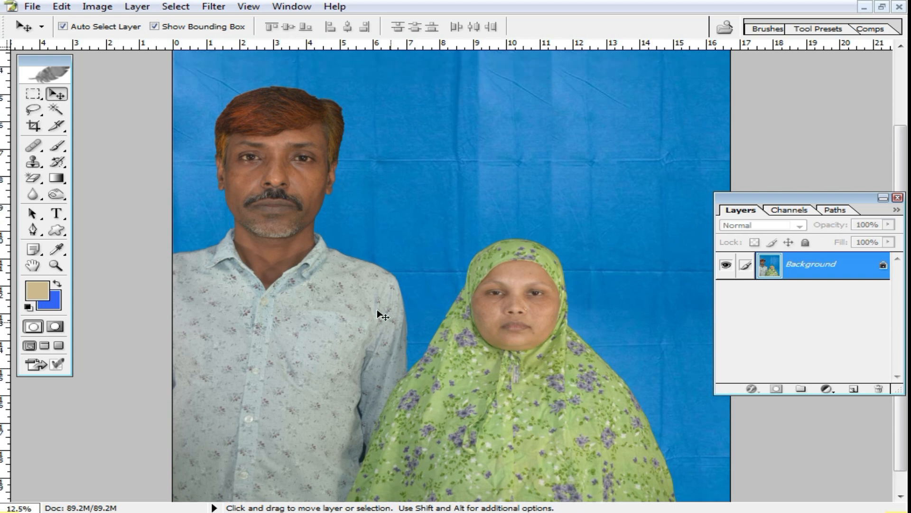
Step: Try cropping the couple photo to 50 x 40 mm at 300 pixels/inch around both people, and undo the crop
left_click(444, 288, "alt")
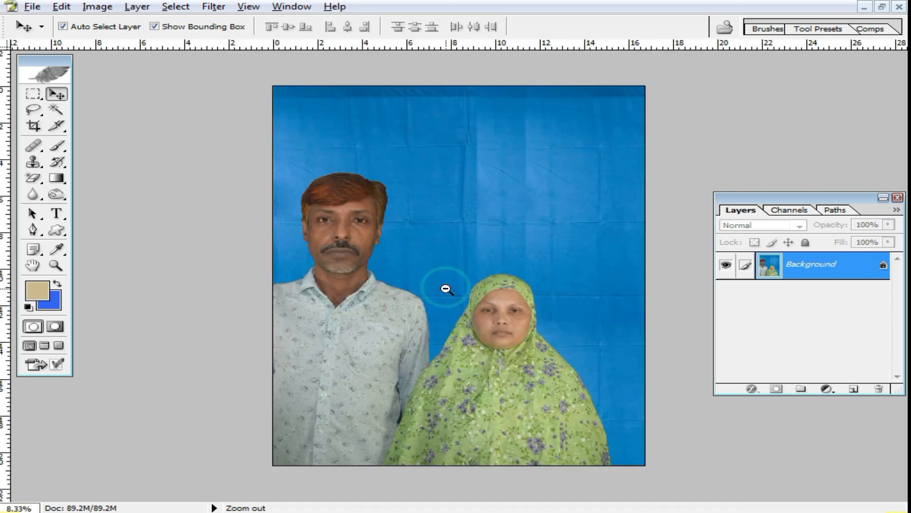
left_click(32, 125)
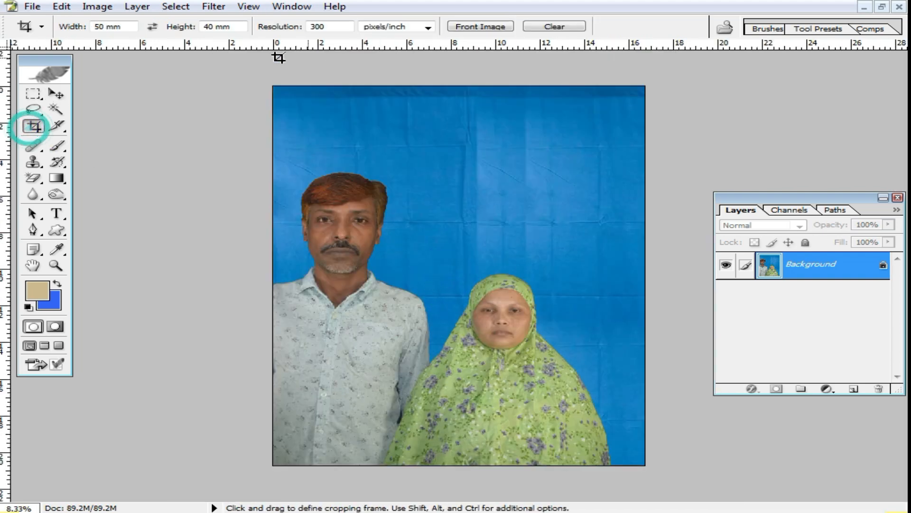
left_click_drag(269, 164, 643, 416)
double_click(460, 345)
scroll(460, 330, "up", 16)
scroll(457, 336, "up", 10)
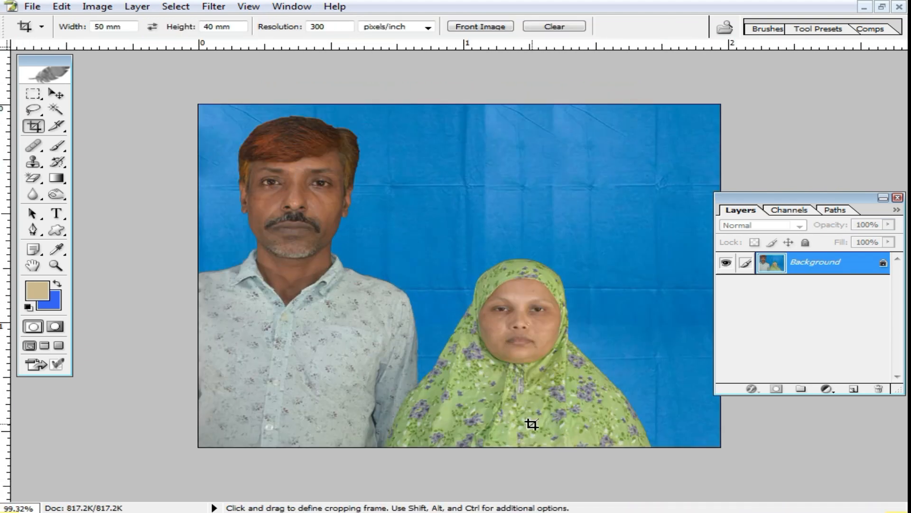
key("ctrl+z")
scroll(546, 328, "down", 18)
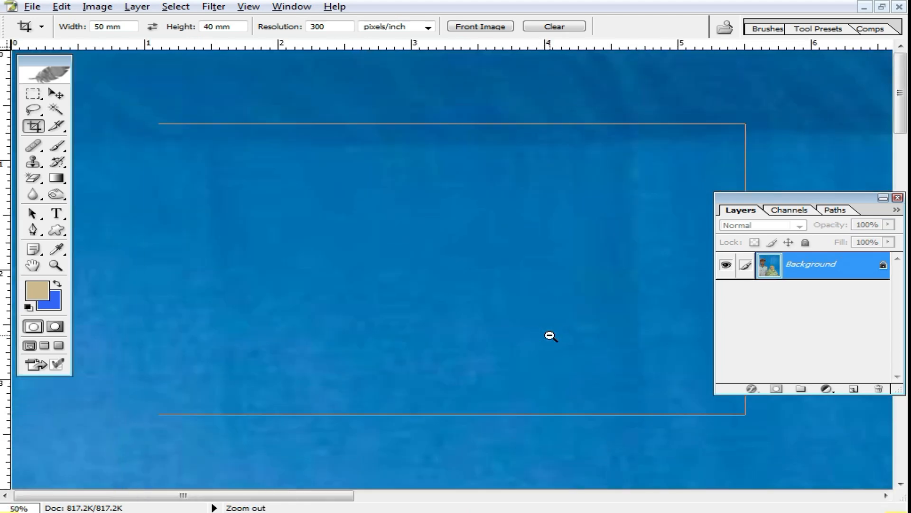
scroll(552, 334, "down", 2)
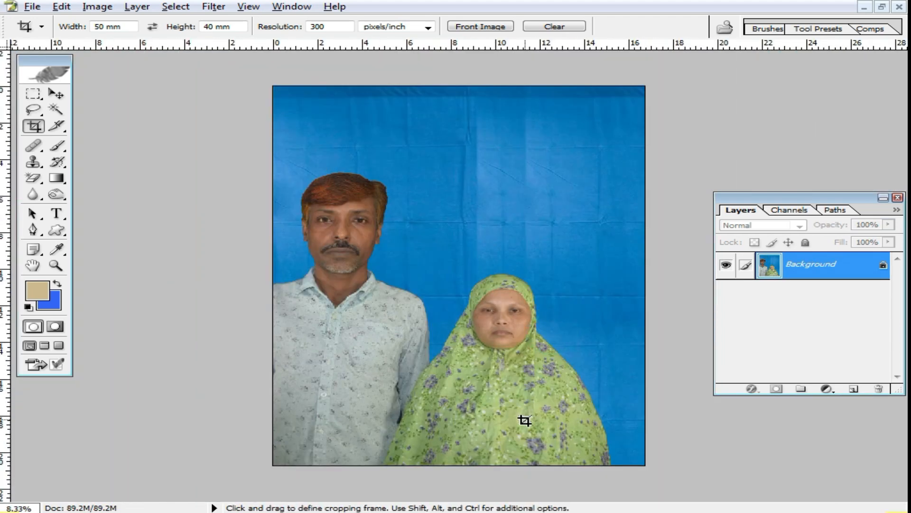
key("p")
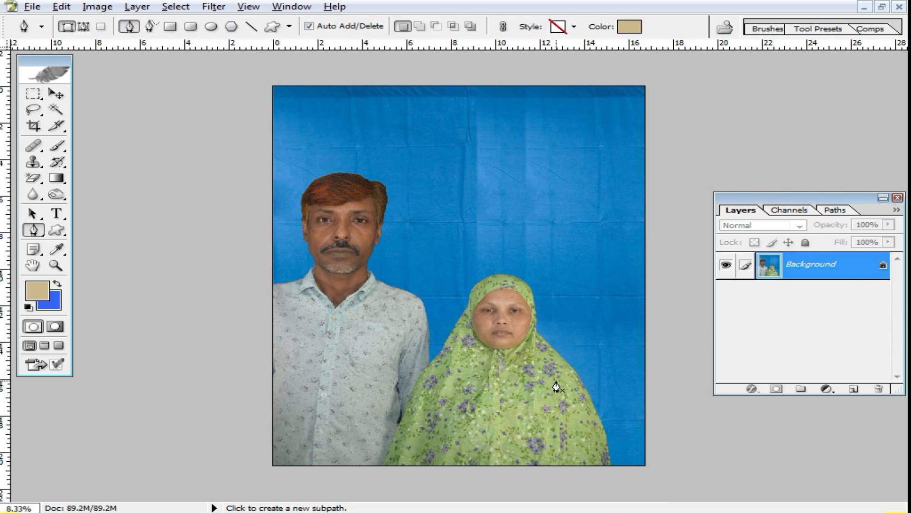
left_click(32, 231)
left_click(381, 465)
left_click(416, 427, "ctrl")
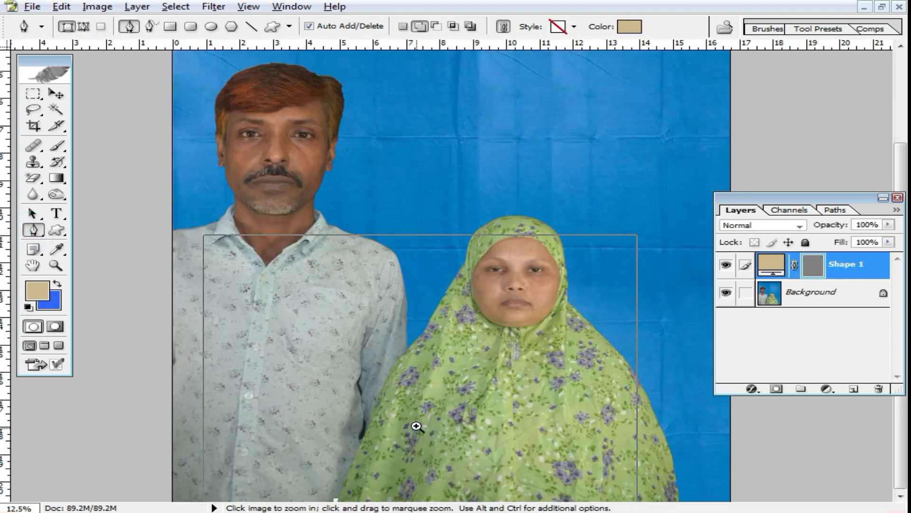
left_click(417, 427, "ctrl")
key("ctrl+z")
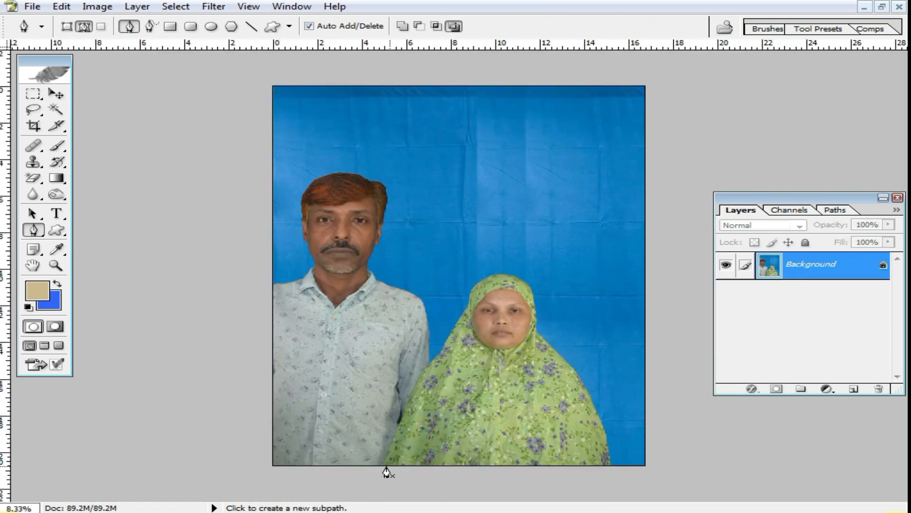
Step: Trace a closed Pen tool path around the woman in the green scarf and convert it into a selection
left_click(403, 458, "ctrl")
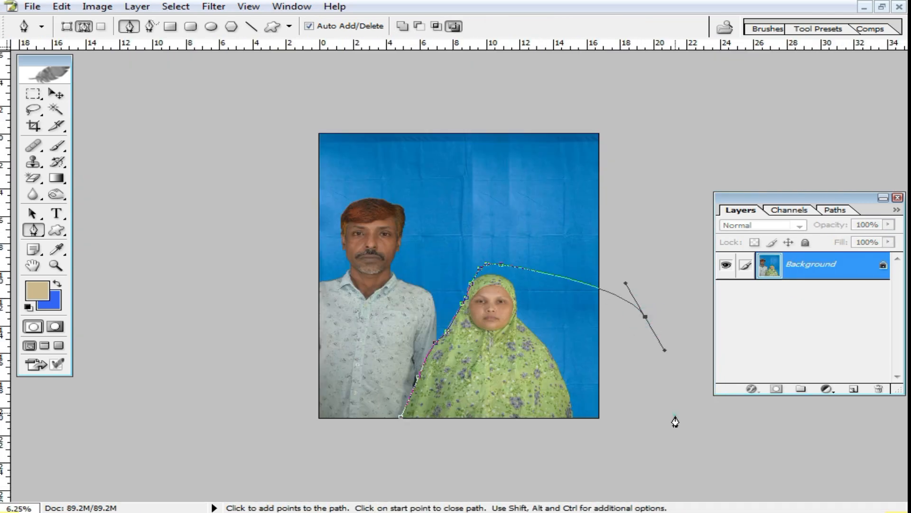
left_click_drag(612, 466, 574, 469)
left_click(469, 458)
left_click(402, 418)
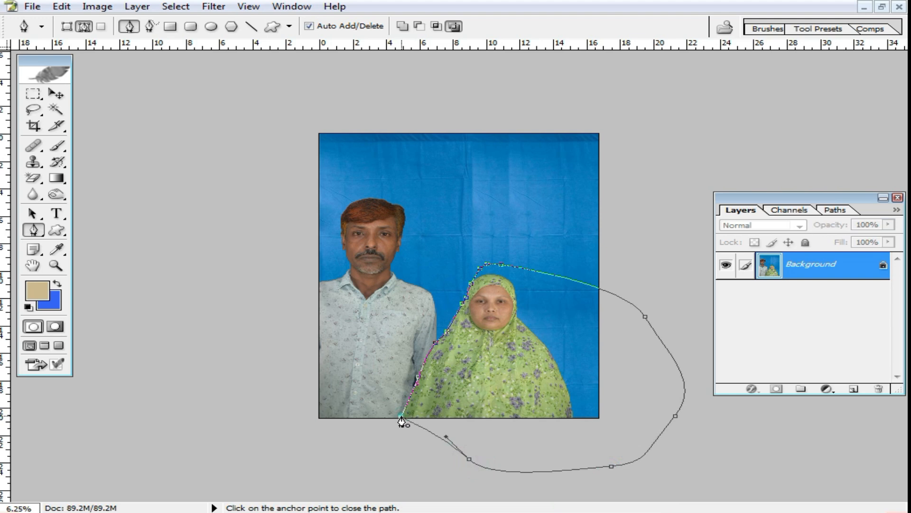
right_click(507, 348)
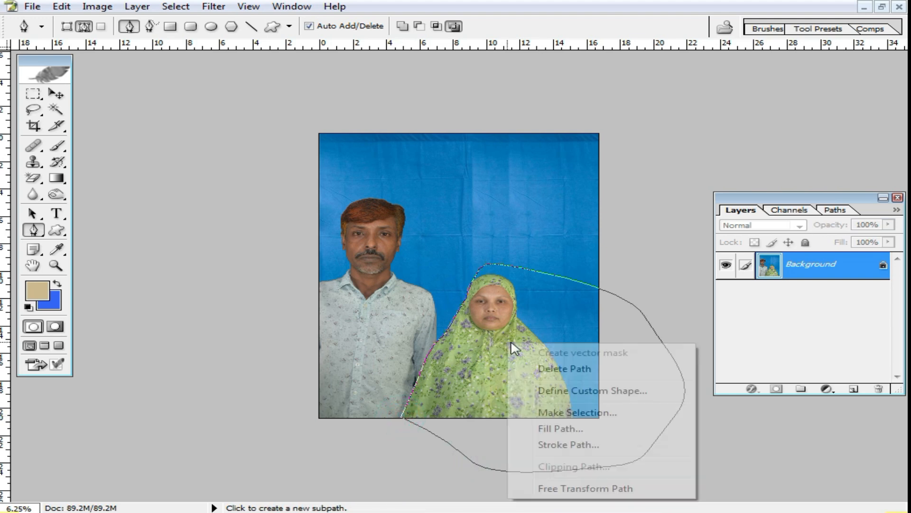
left_click(601, 416)
left_click(543, 198)
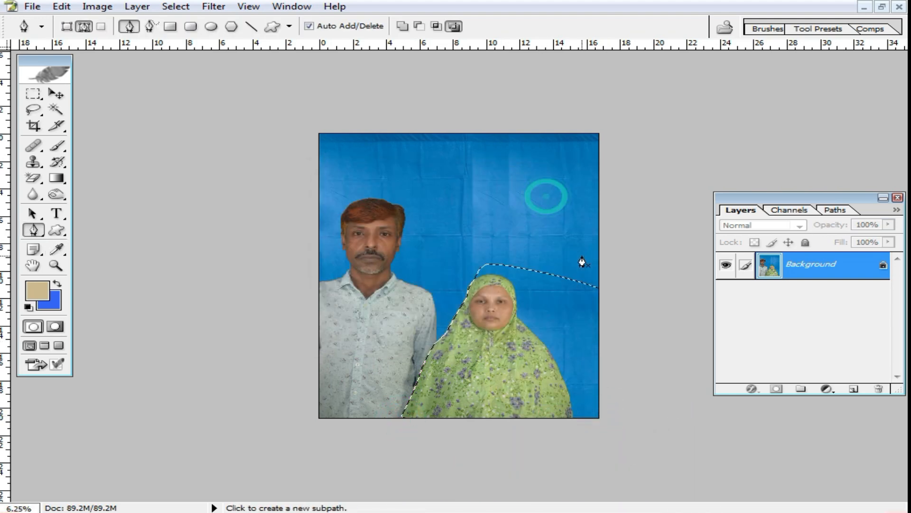
Step: Copy the selected woman onto a new layer and raise her beside the man so their heads are closer in height
left_click(56, 93)
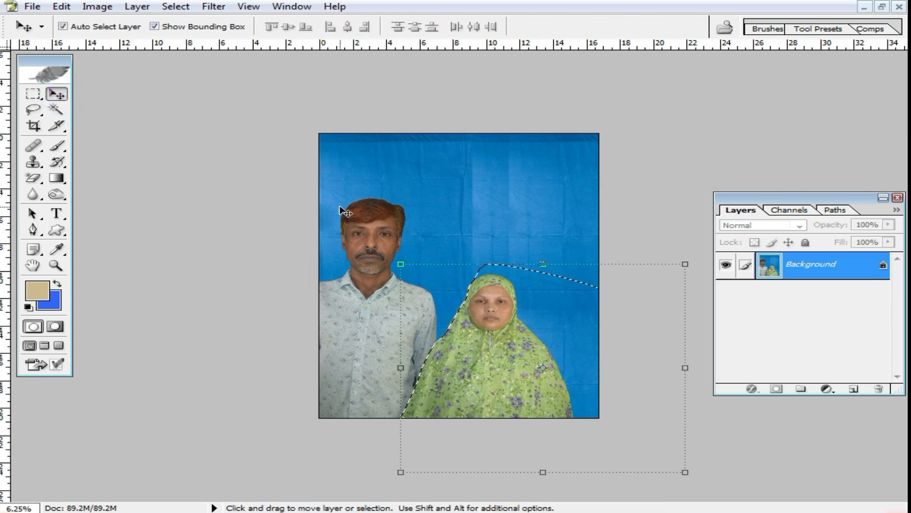
key("ctrl+j")
key("ctrl+0")
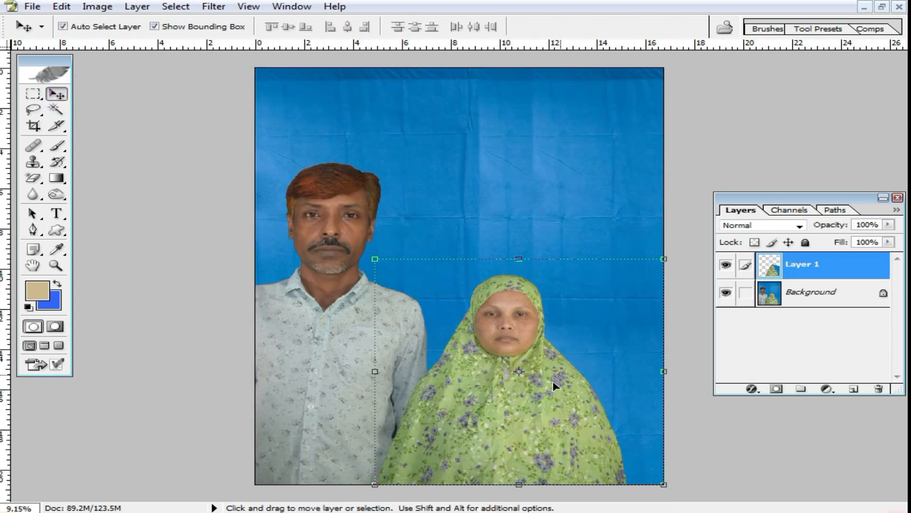
left_click_drag(533, 391, 510, 248)
key("ctrl+space")
left_click(509, 345)
key("ctrl+alt+space")
left_click(511, 249, "ctrl+alt")
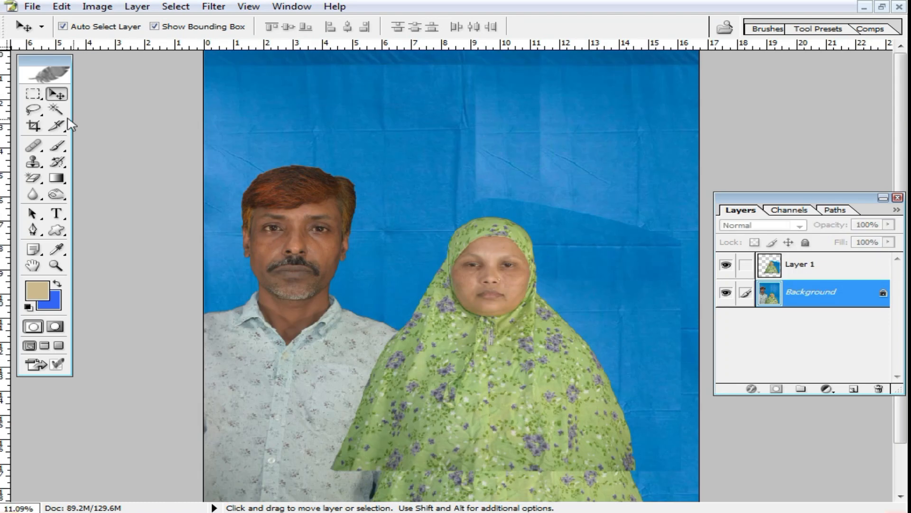
Step: Crop the photo to 50 x 40 mm at 300 pixels/inch around the man and the raised woman
left_click(33, 126)
left_click_drag(166, 141, 646, 401)
left_click_drag(534, 318, 534, 331)
double_click(523, 323)
key("ctrl+0")
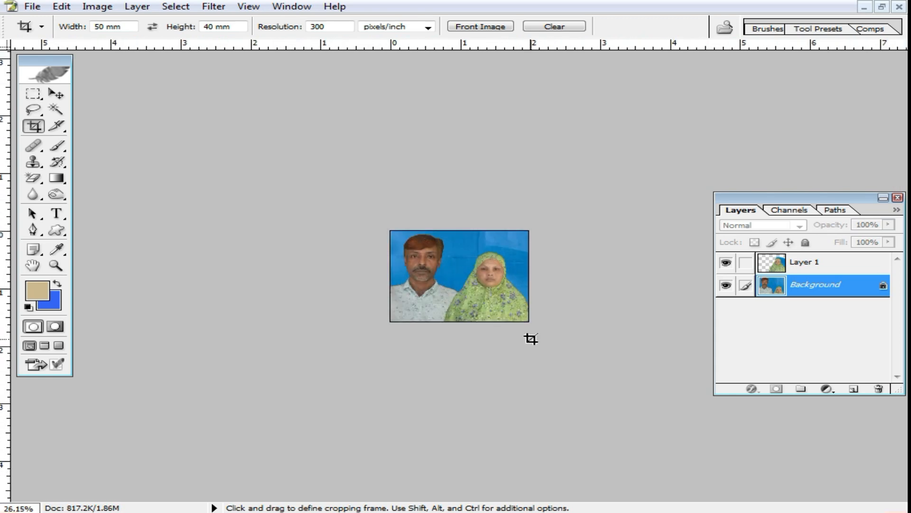
key("ctrl+0")
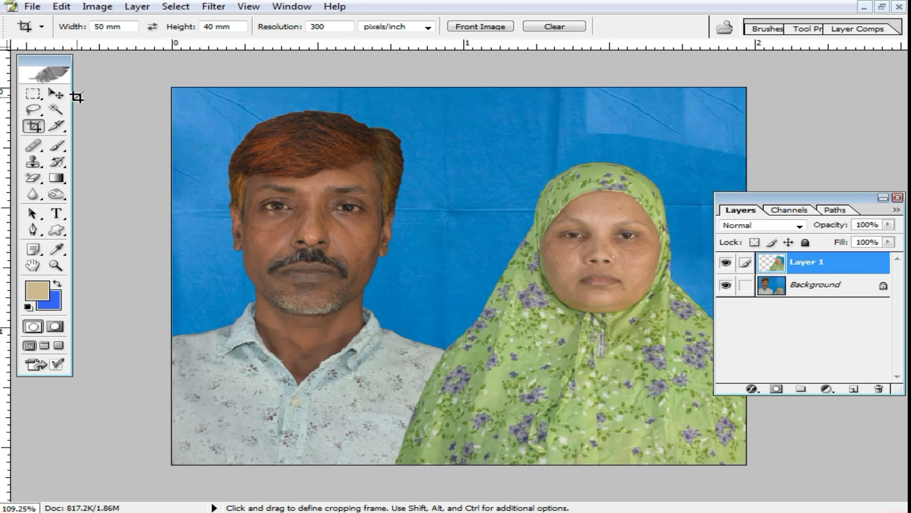
Step: Try swapping the two people, with the woman's layer over the man and a copy of the man's photo on the right side of the picture
left_click(56, 93)
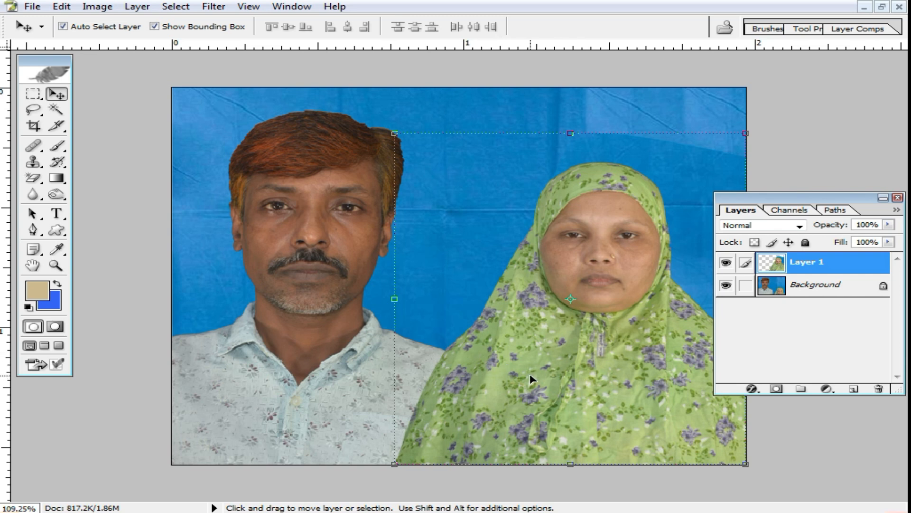
left_click(339, 340)
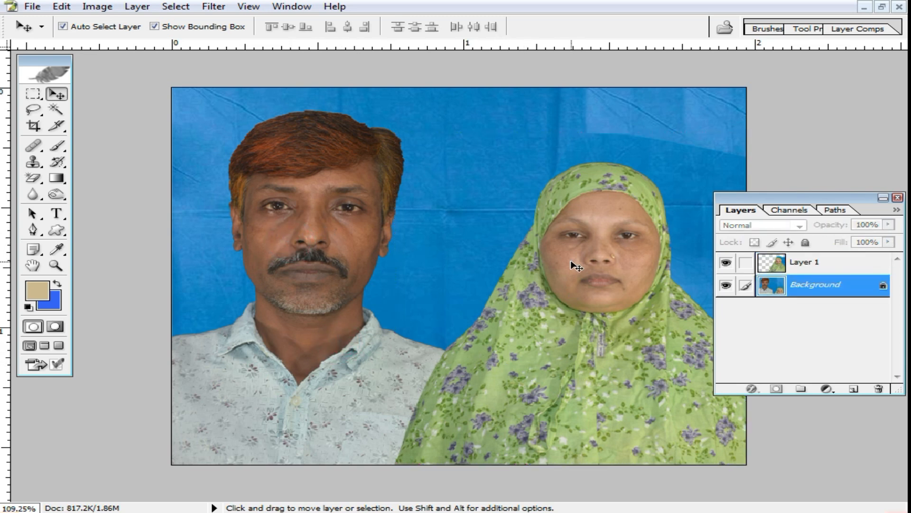
left_click(583, 268)
left_click(321, 263)
left_click(599, 272)
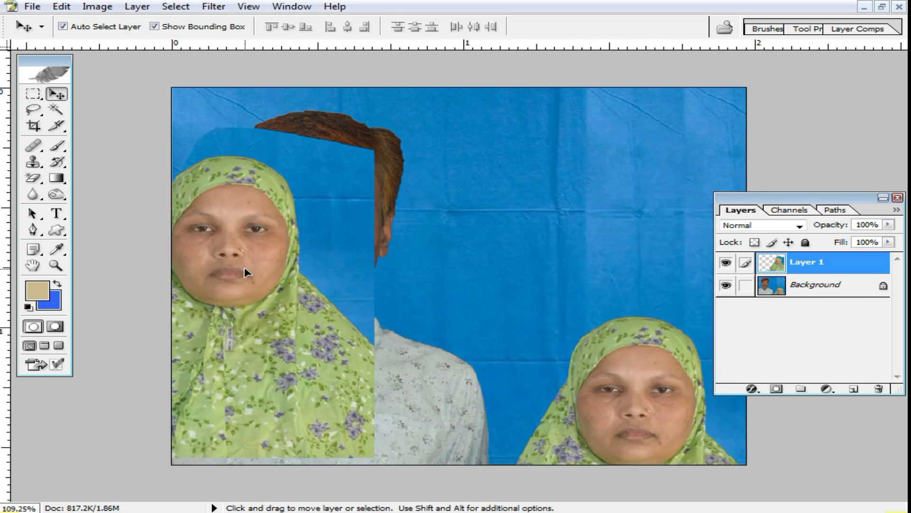
left_click(539, 204)
left_click_drag(449, 226, 803, 229)
left_click_drag(449, 246, 698, 254)
left_click_drag(506, 253, 619, 255)
left_click_drag(247, 279, 378, 286)
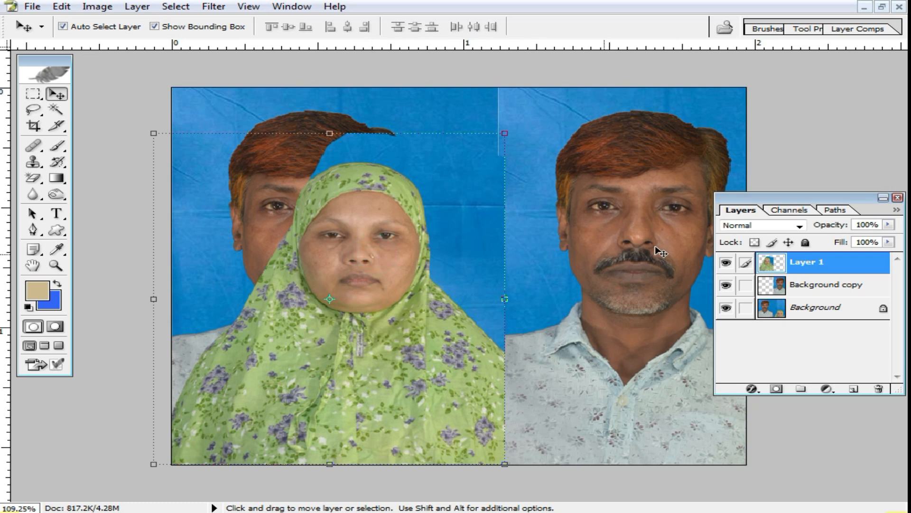
left_click(671, 240)
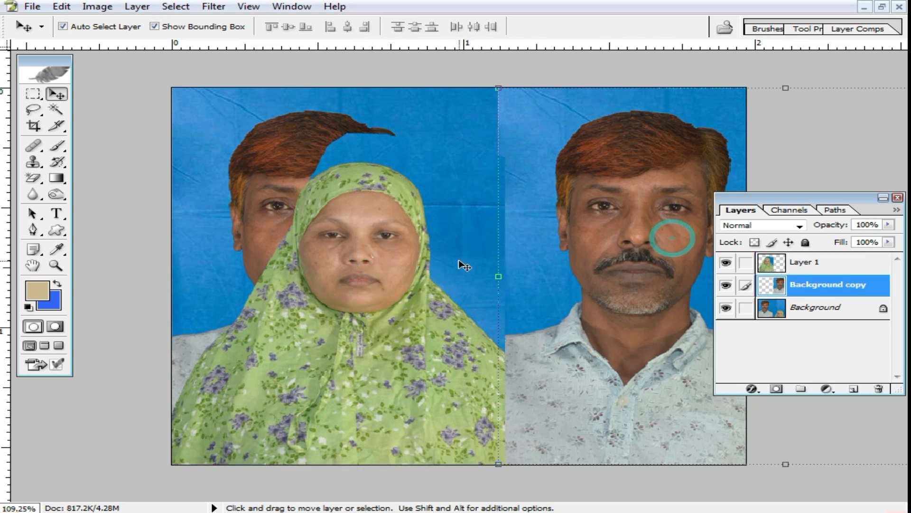
left_click(402, 266)
left_click(638, 258)
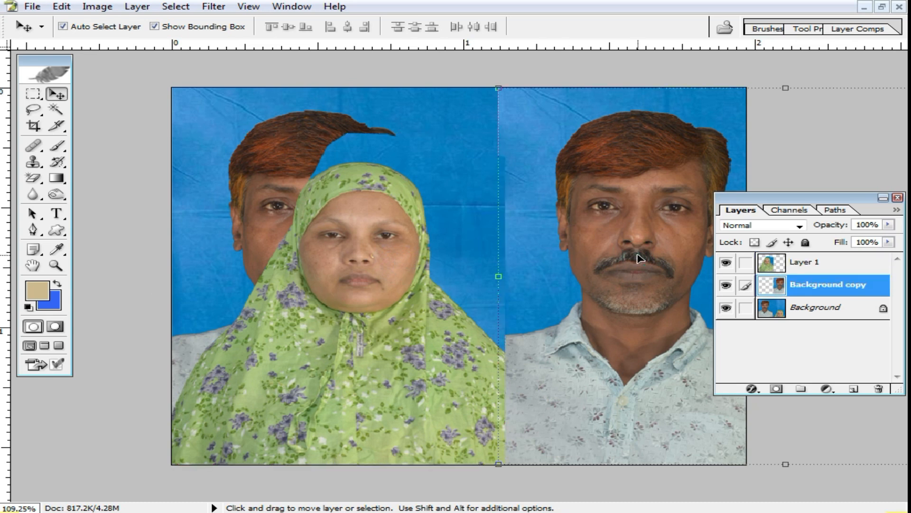
left_click_drag(457, 280, 504, 265)
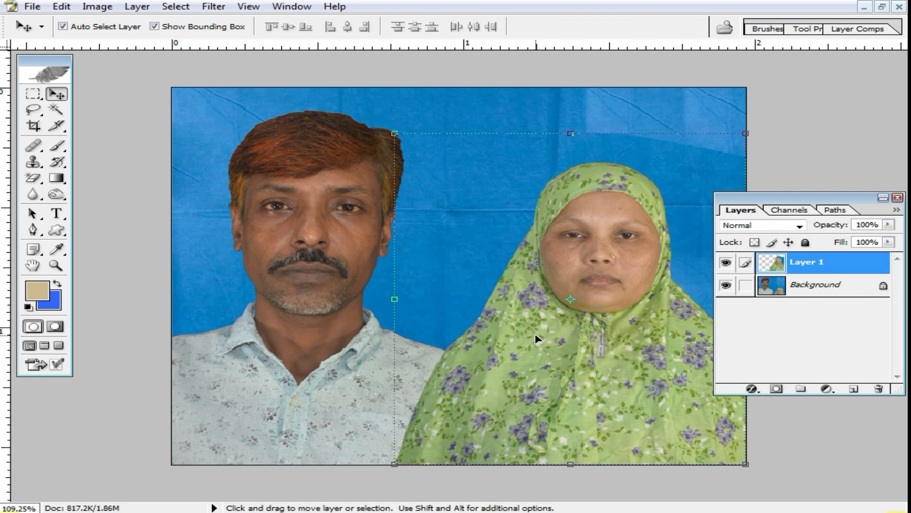
Step: Restore the couple photo to a floating window and open 4444.jpg from the Desktop
left_click(549, 355, "alt")
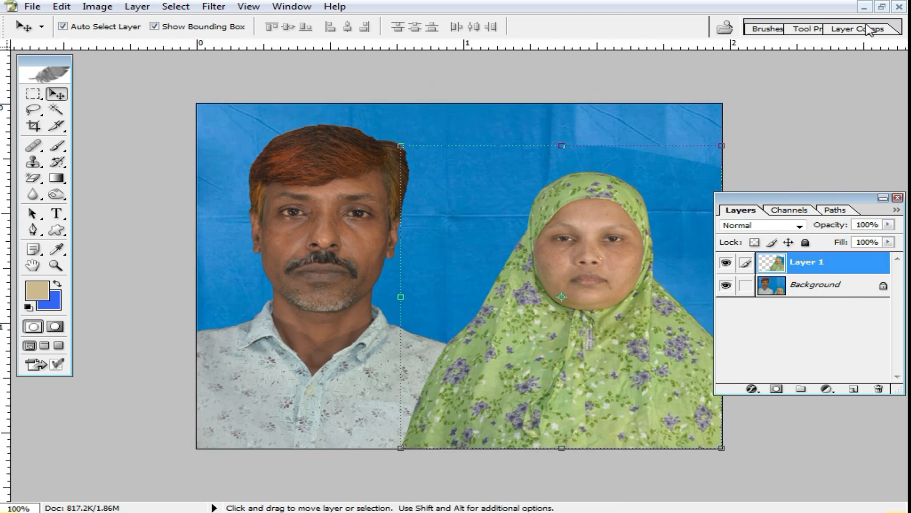
left_click(882, 7)
left_click_drag(327, 54, 273, 54)
double_click(522, 203)
scroll(596, 263, "down", 10)
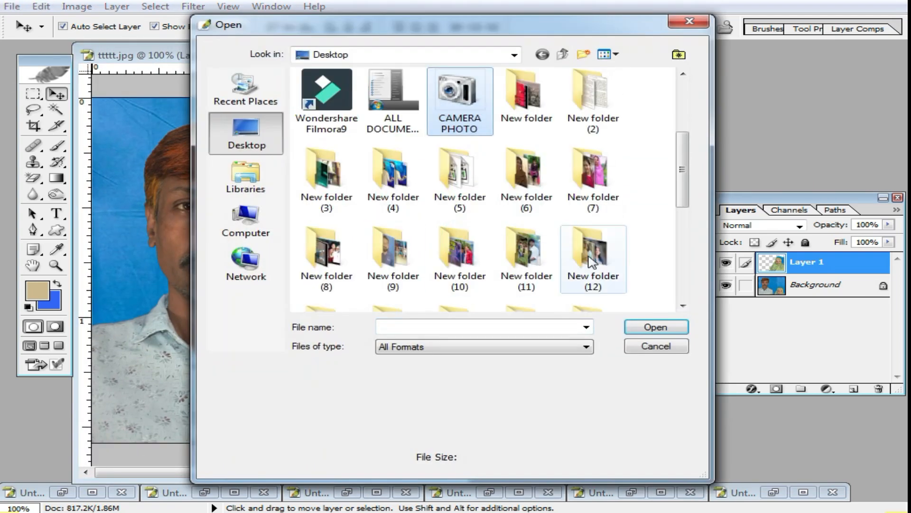
double_click(326, 123)
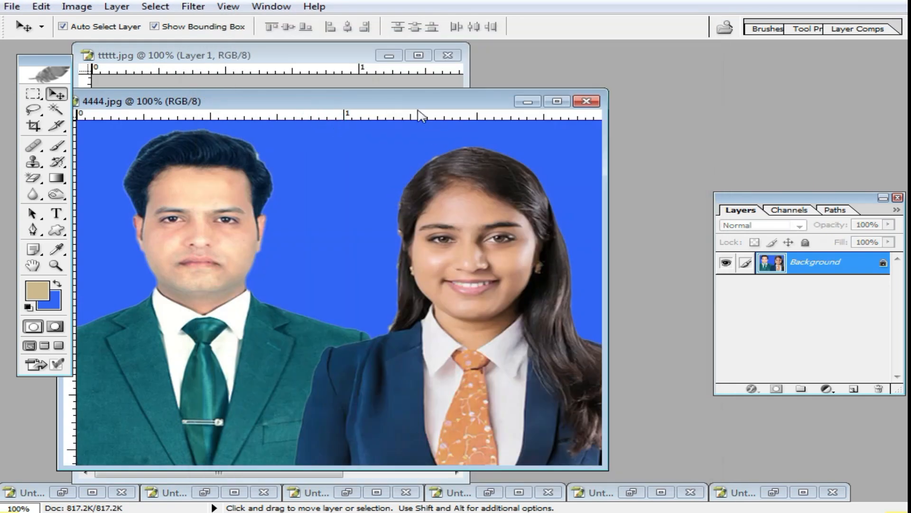
Step: Bring up the cutout of the man in the blue suit, put it away again, and maximize 4444.jpg for viewing
left_click(391, 101)
left_click_drag(435, 51, 426, 91)
left_click(632, 491)
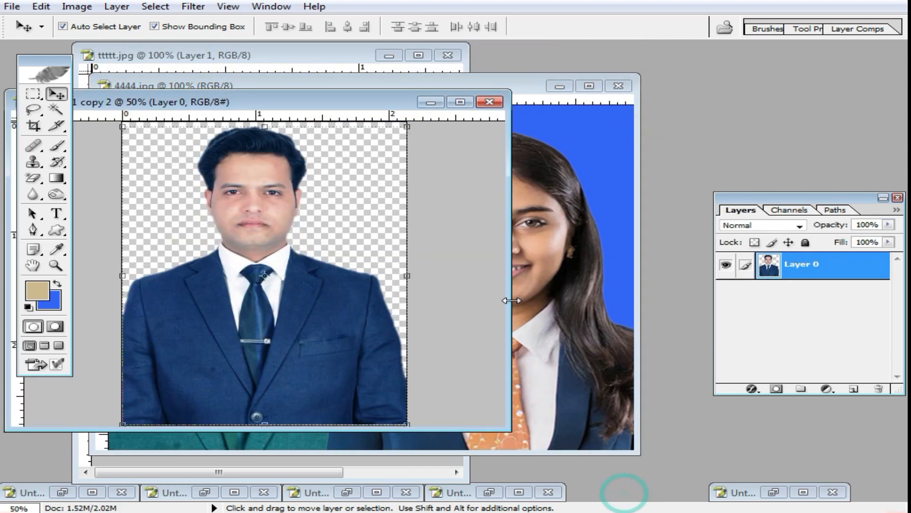
left_click_drag(346, 95, 417, 280)
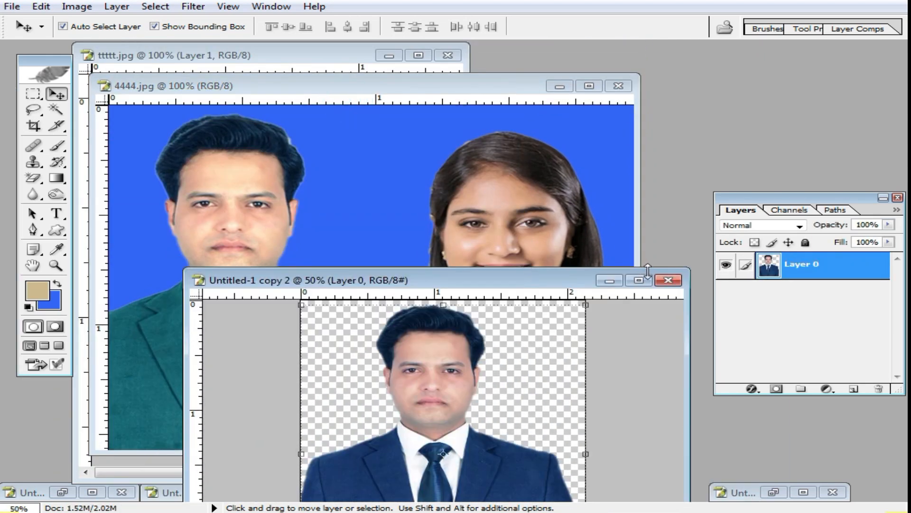
left_click(610, 280)
double_click(471, 84)
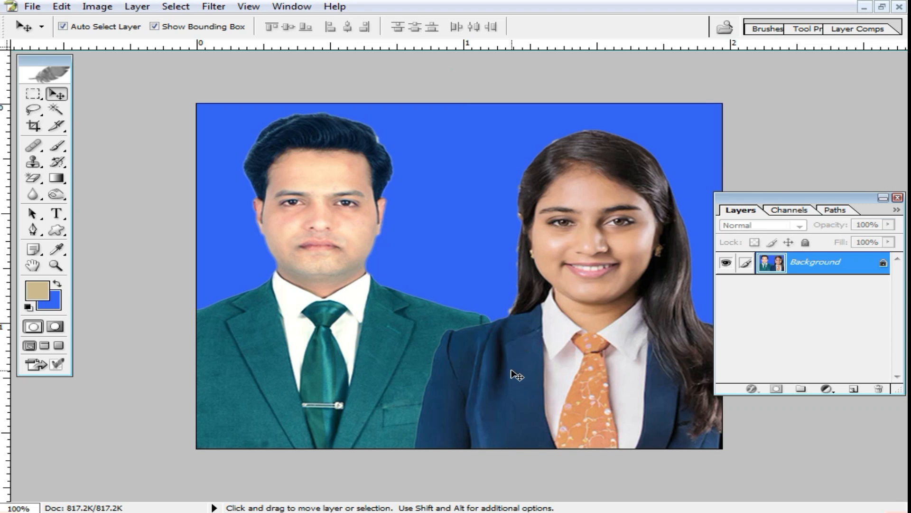